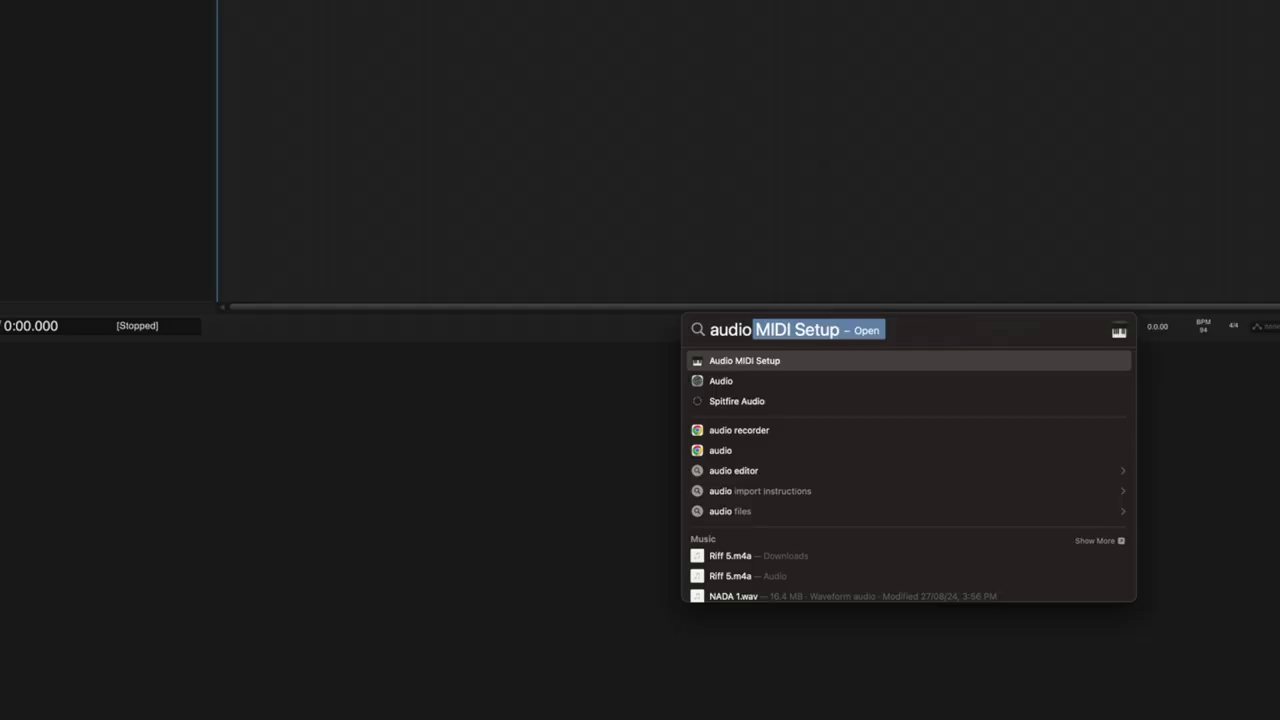
# - Open Audio MIDI Setup, show the MIDI Studio window, and move it clear of the Audio Devices window
pyautogui.press('Return')
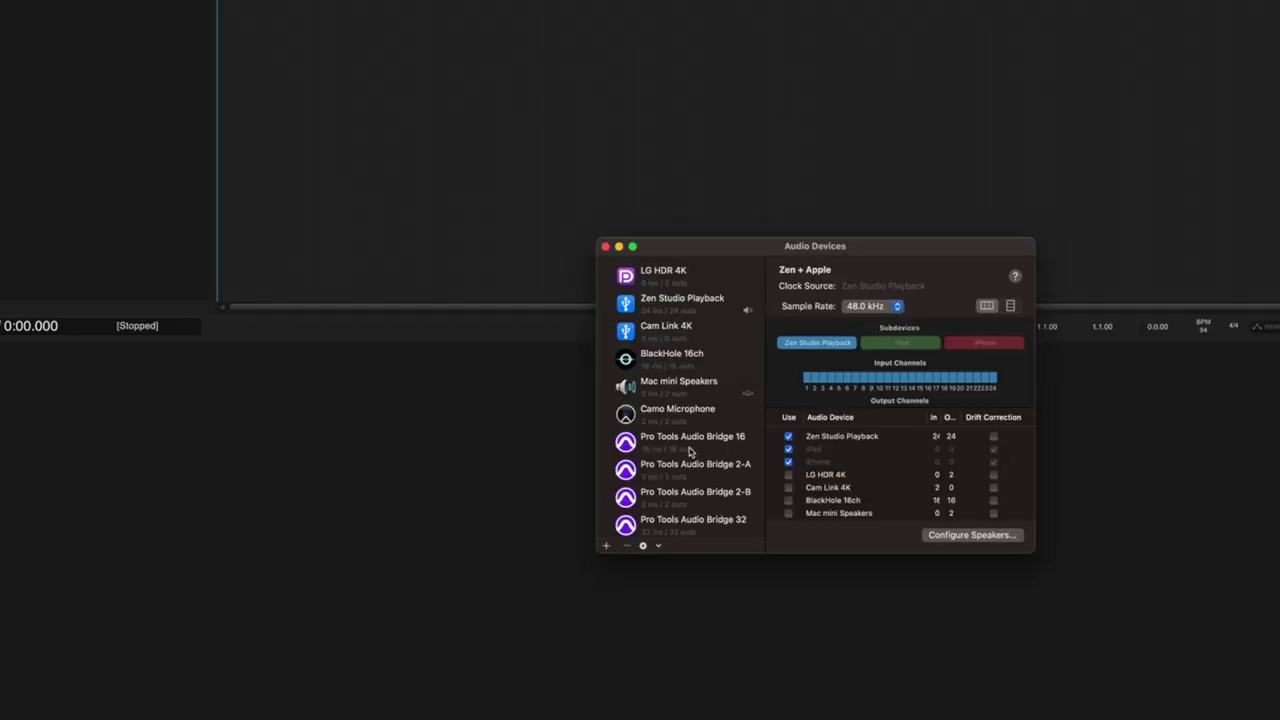
pyautogui.moveTo(782, 252); pyautogui.dragTo(852, 274)
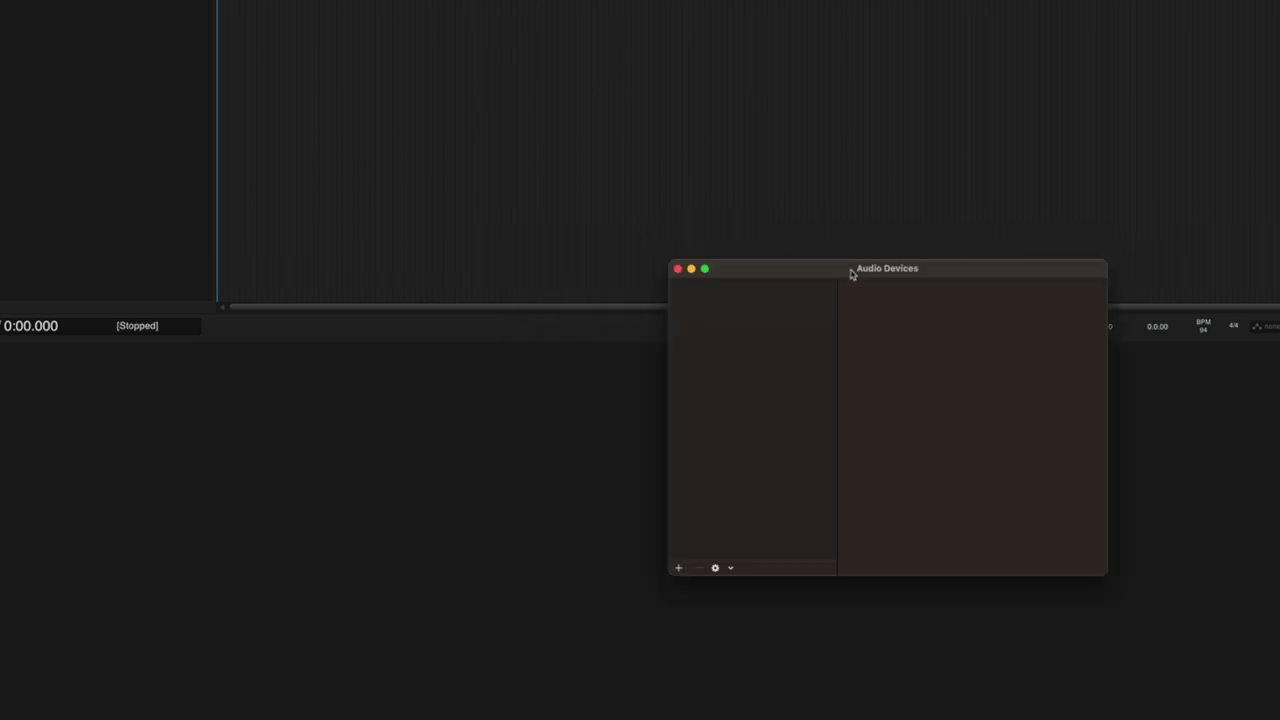
pyautogui.moveTo(852, 274); pyautogui.dragTo(725, 290)
pyautogui.press('super+2')
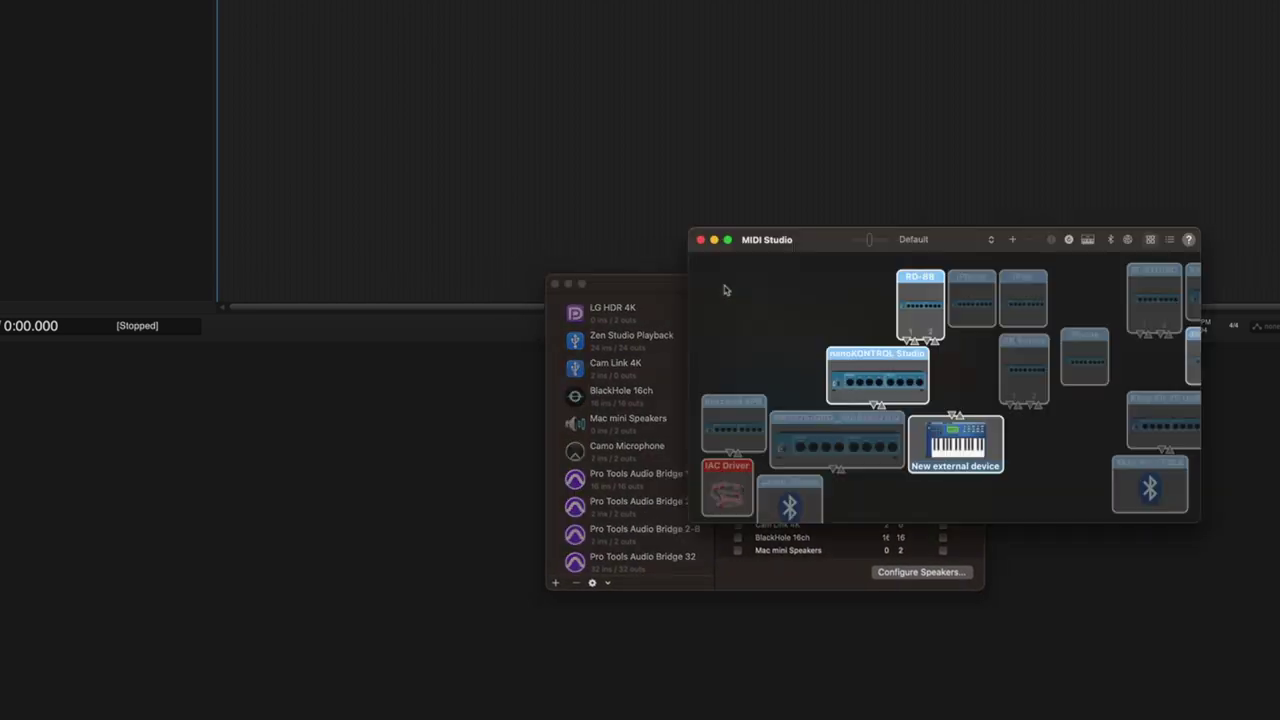
pyautogui.moveTo(814, 240); pyautogui.dragTo(137, 178)
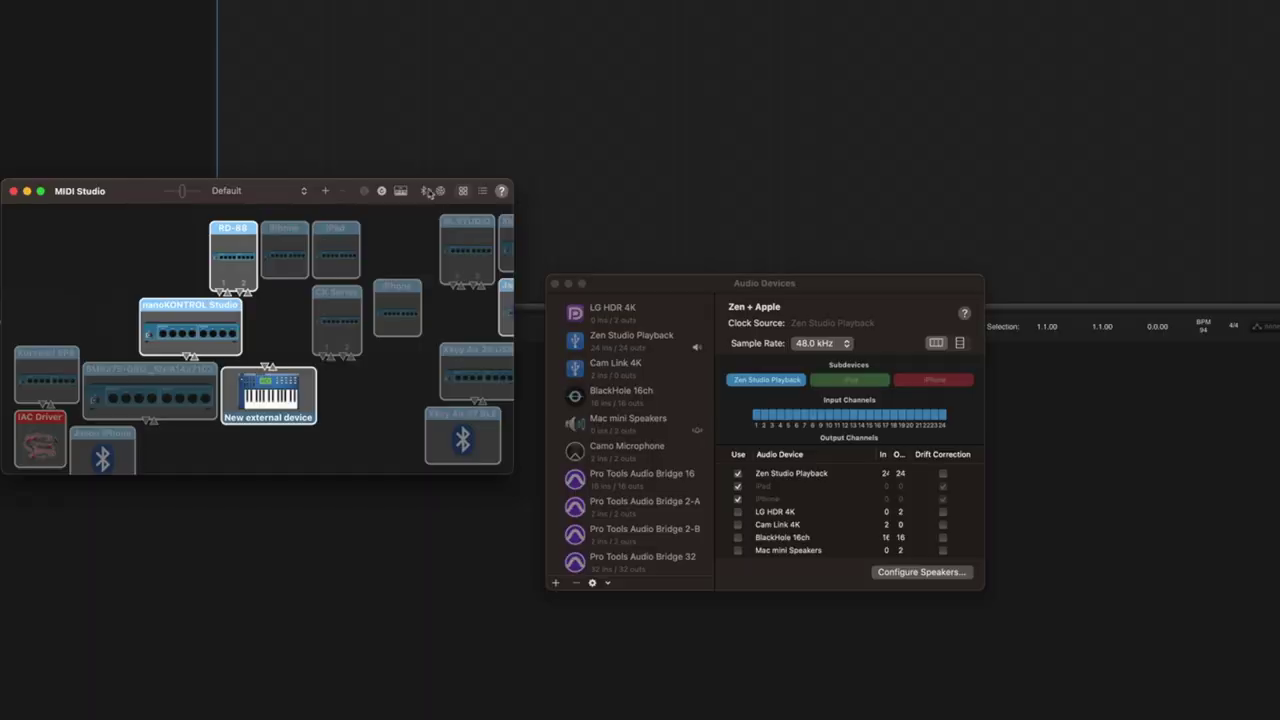
# - Check the Bluetooth MIDI configuration, close it, and arrange the MIDI Studio and Audio Devices windows apart
pyautogui.click(424, 190)
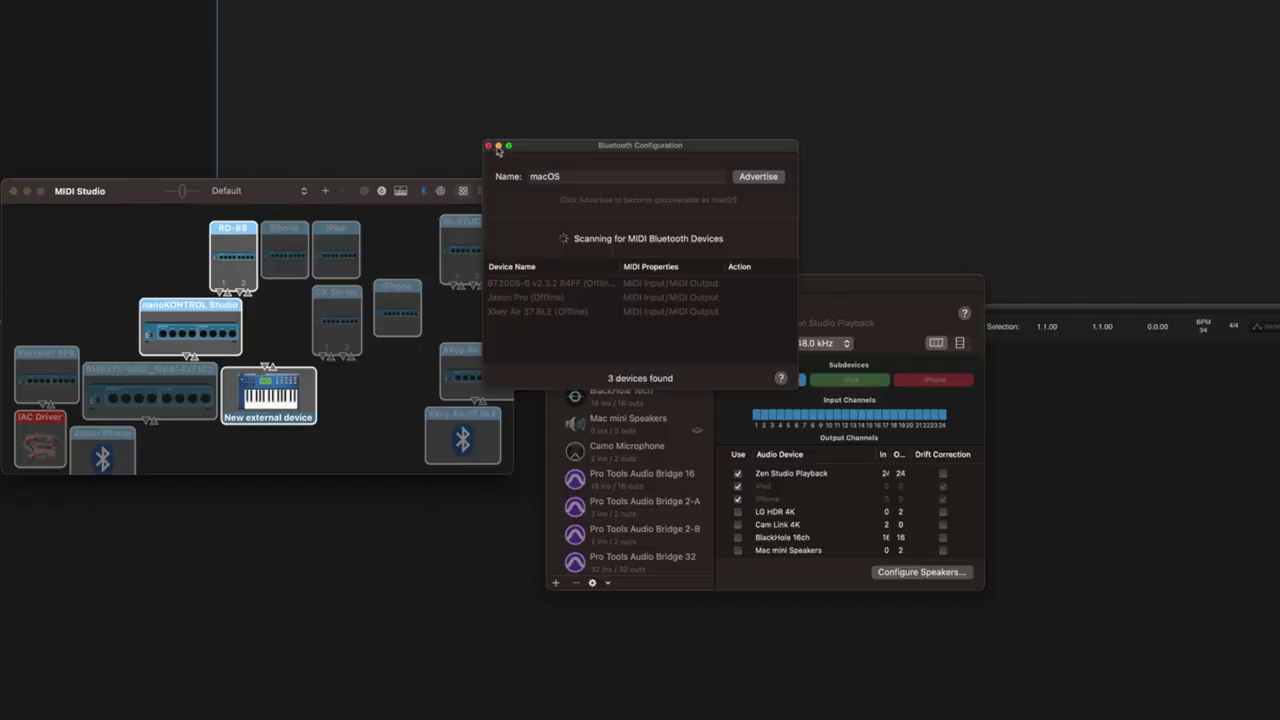
pyautogui.click(487, 147)
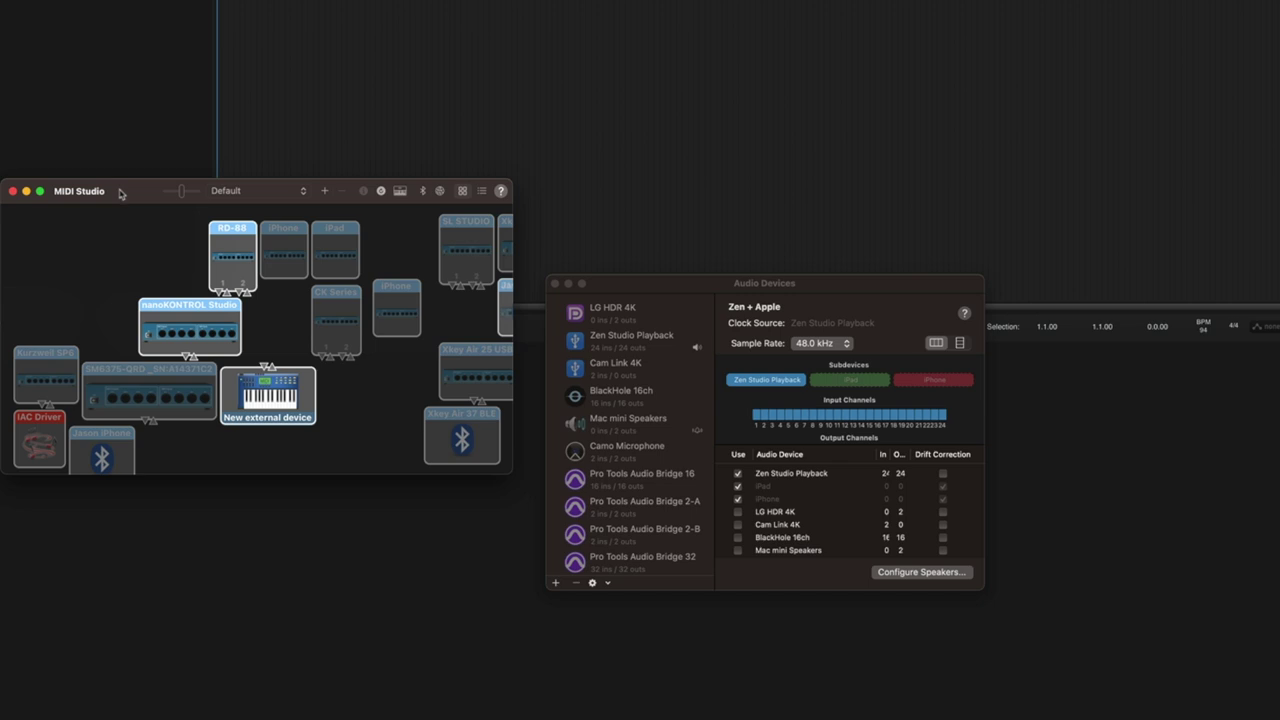
pyautogui.moveTo(122, 192); pyautogui.dragTo(71, 224)
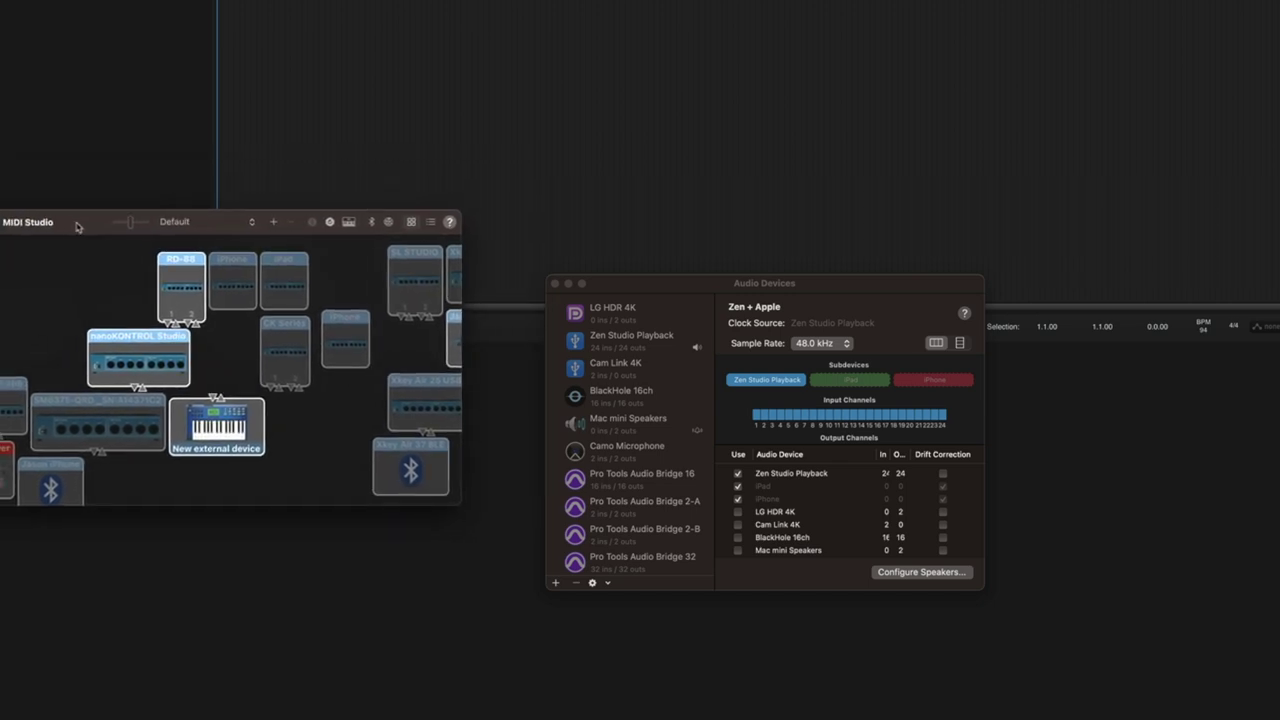
pyautogui.moveTo(615, 283); pyautogui.dragTo(584, 70)
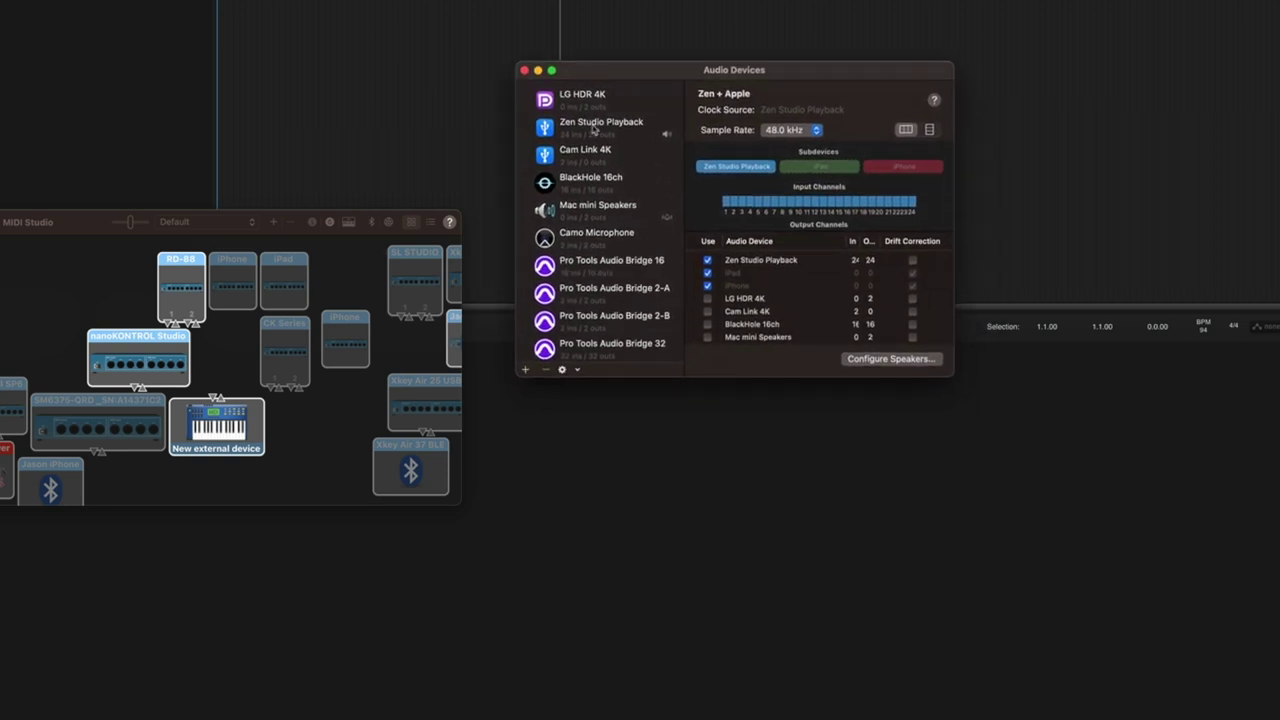
# - Examine the subdevices grouped under the Zen + Apple aggregate device
pyautogui.scroll(-5, 597, 204)
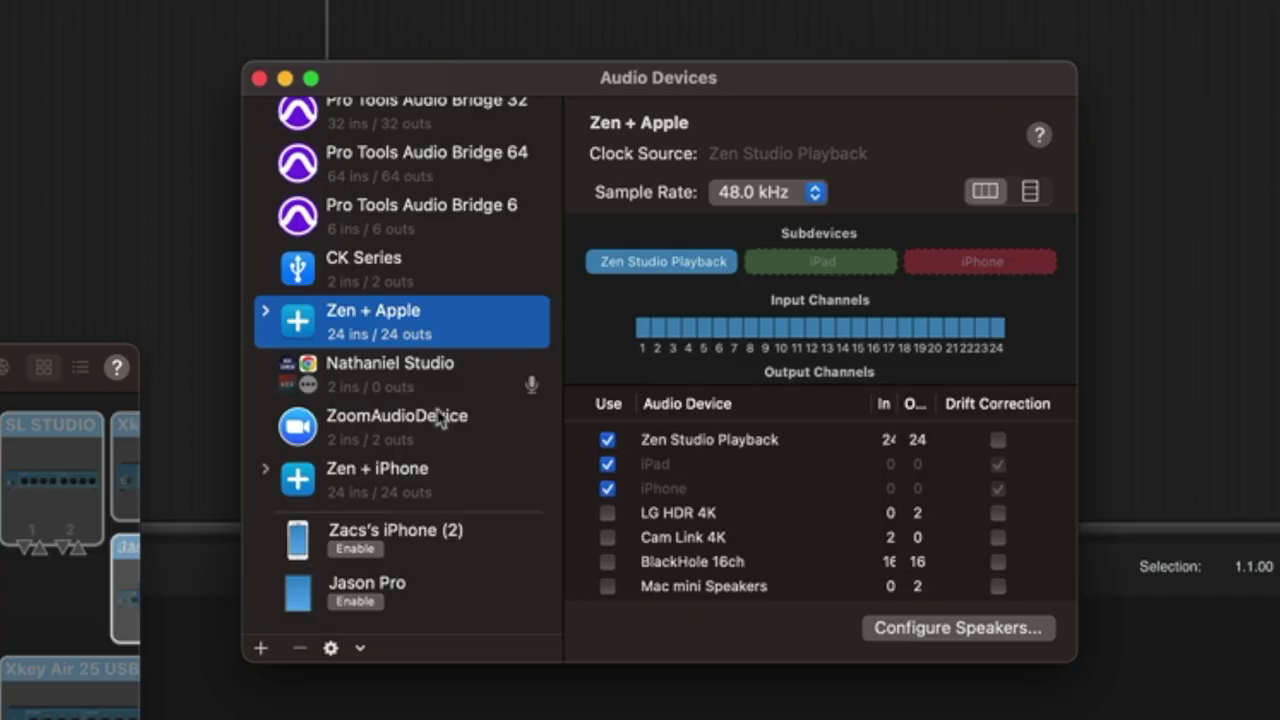
pyautogui.scroll(1, 440, 416)
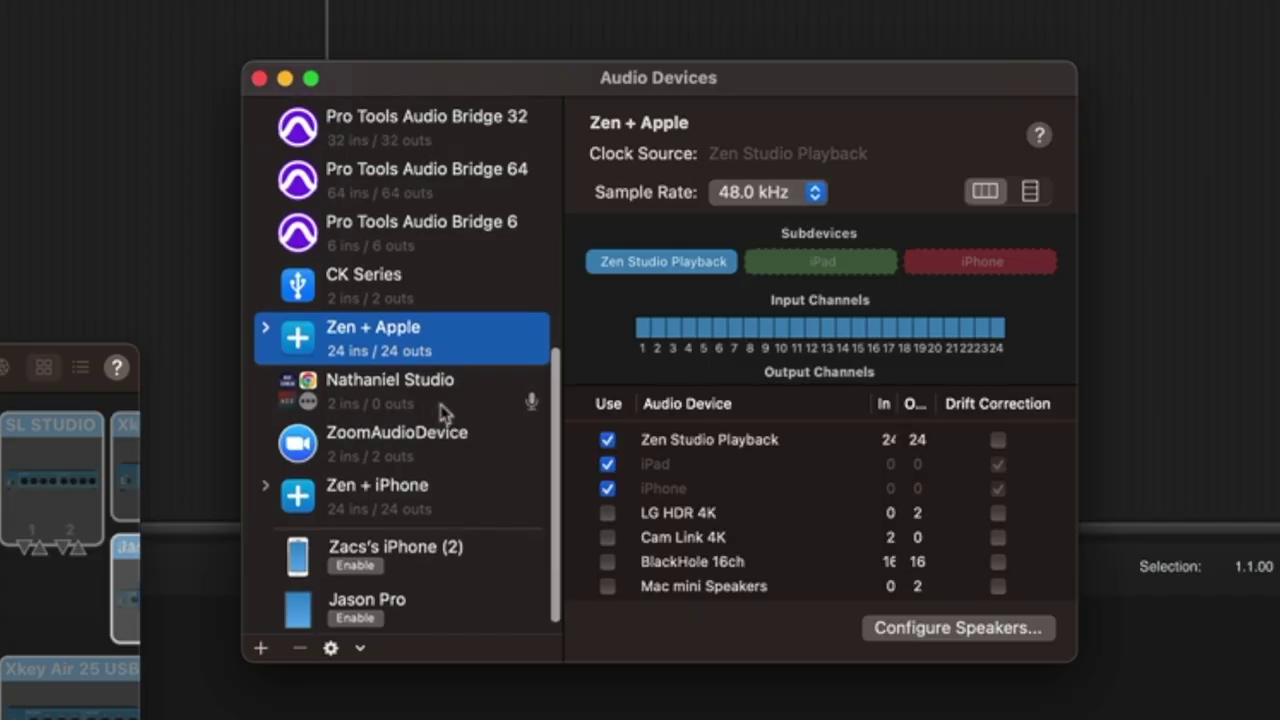
pyautogui.click(266, 340)
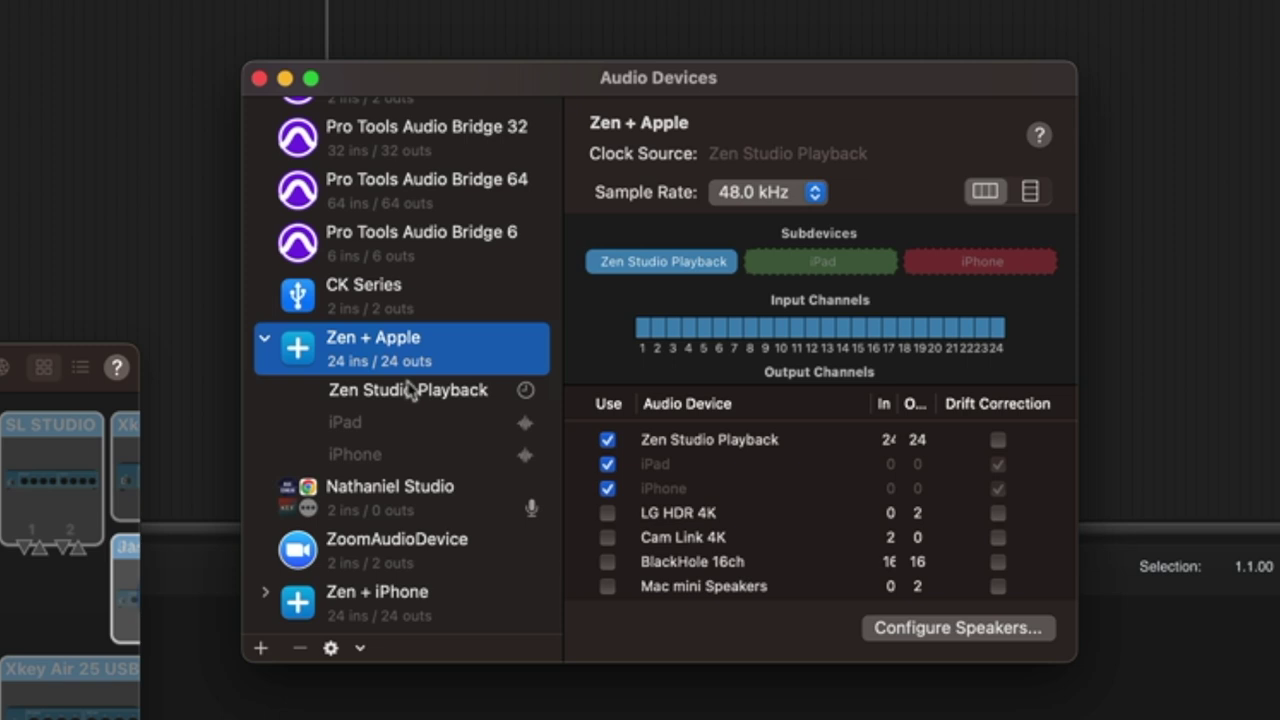
pyautogui.click(266, 341)
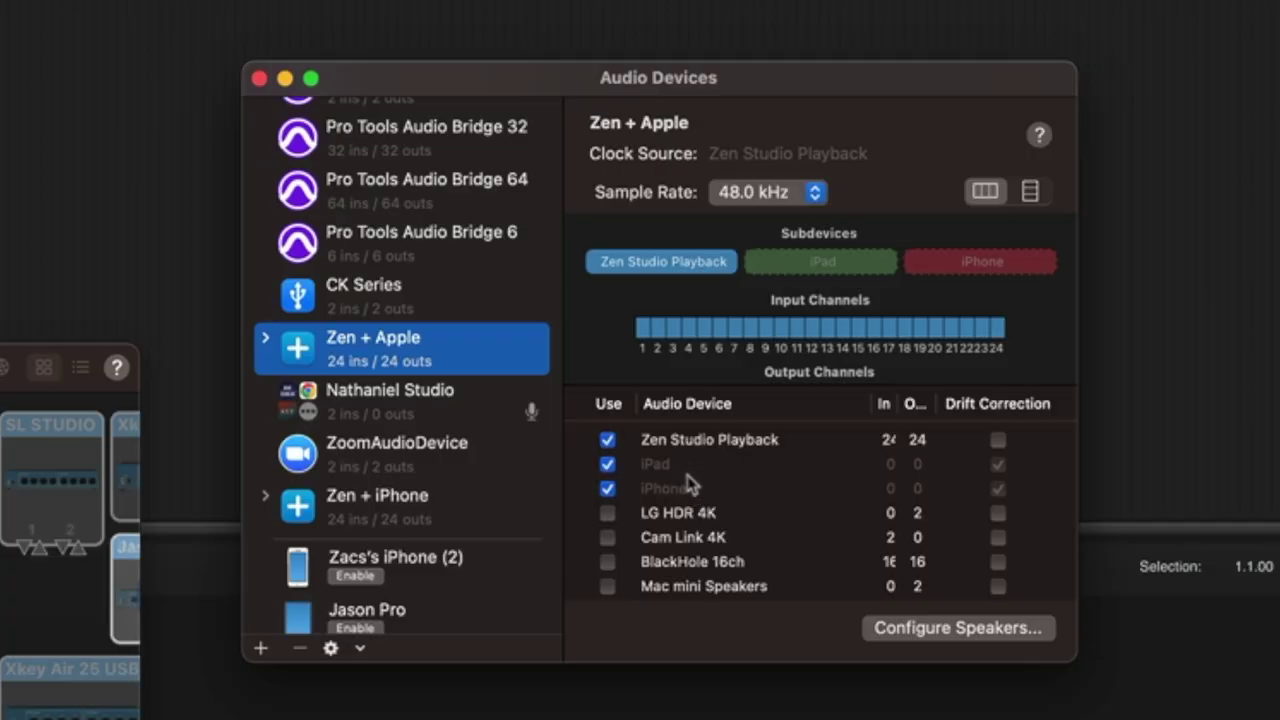
# - Enable the connected iPad as an audio device, re-add it to the Zen + Apple aggregate, and clear the offline device
pyautogui.scroll(-2, 534, 514)
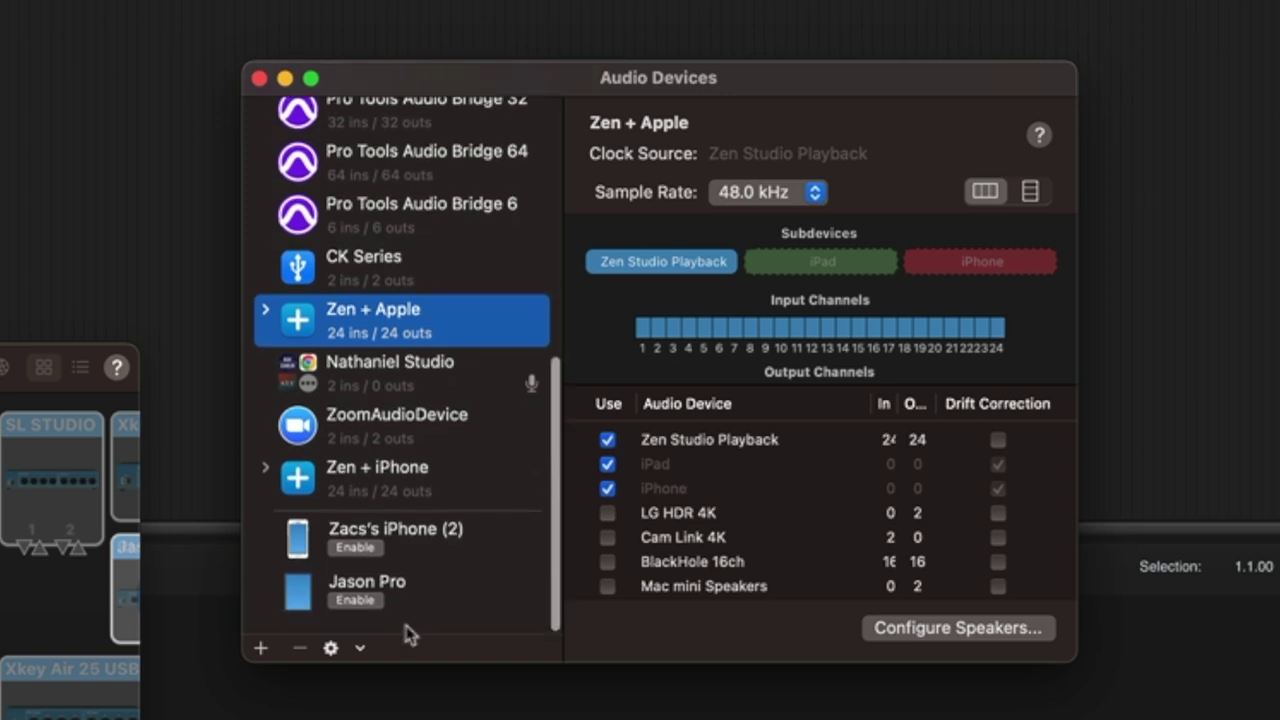
pyautogui.click(355, 601)
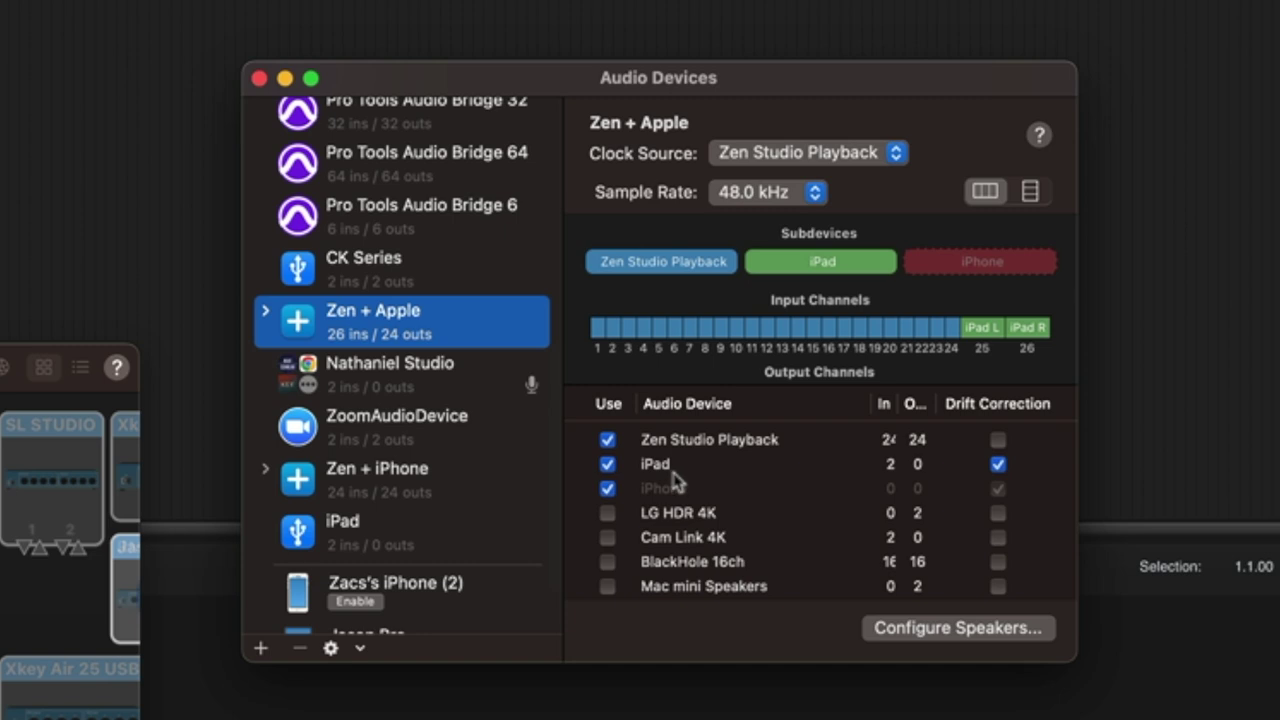
pyautogui.click(606, 466)
pyautogui.scroll(-5, 608, 484)
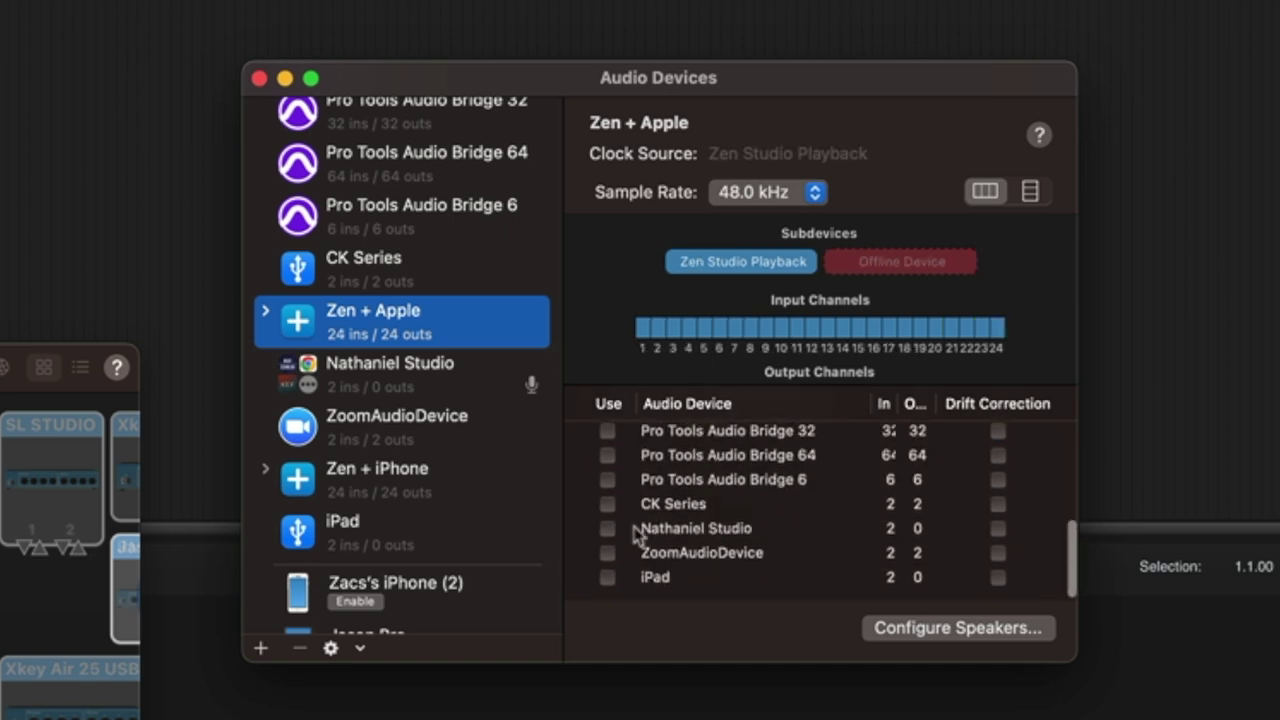
pyautogui.click(607, 577)
pyautogui.scroll(5, 685, 497)
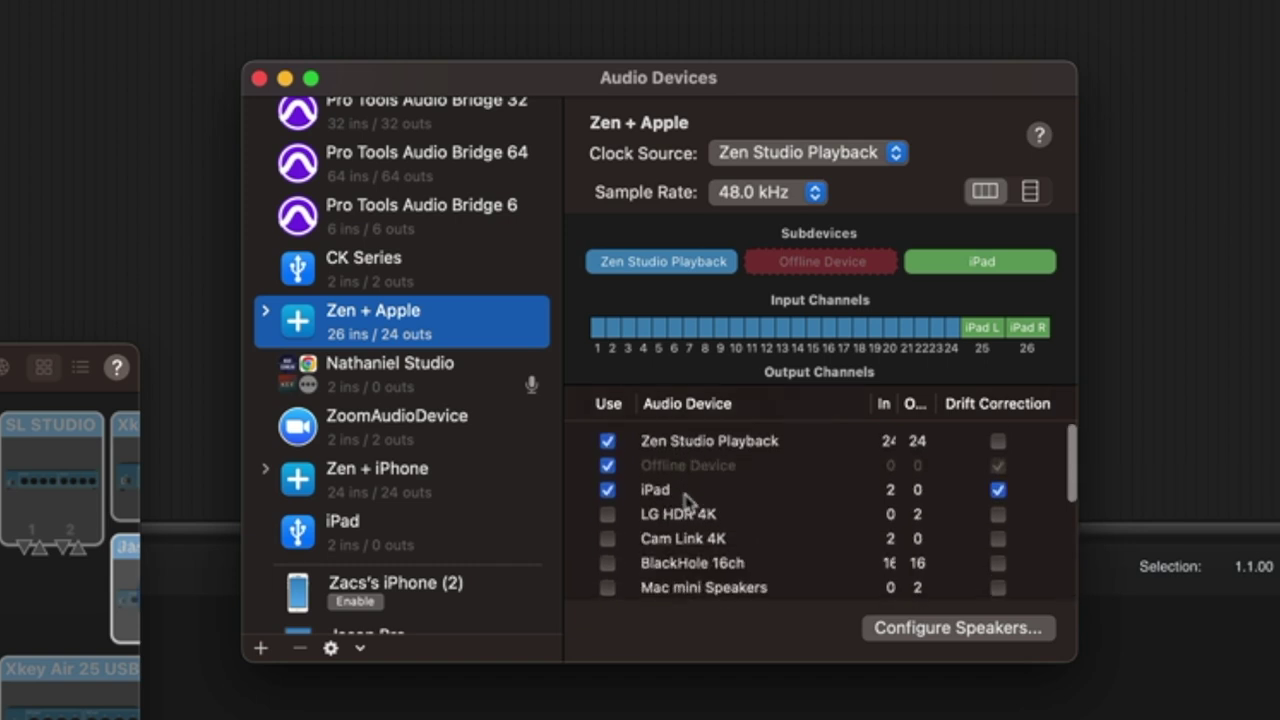
pyautogui.click(685, 494)
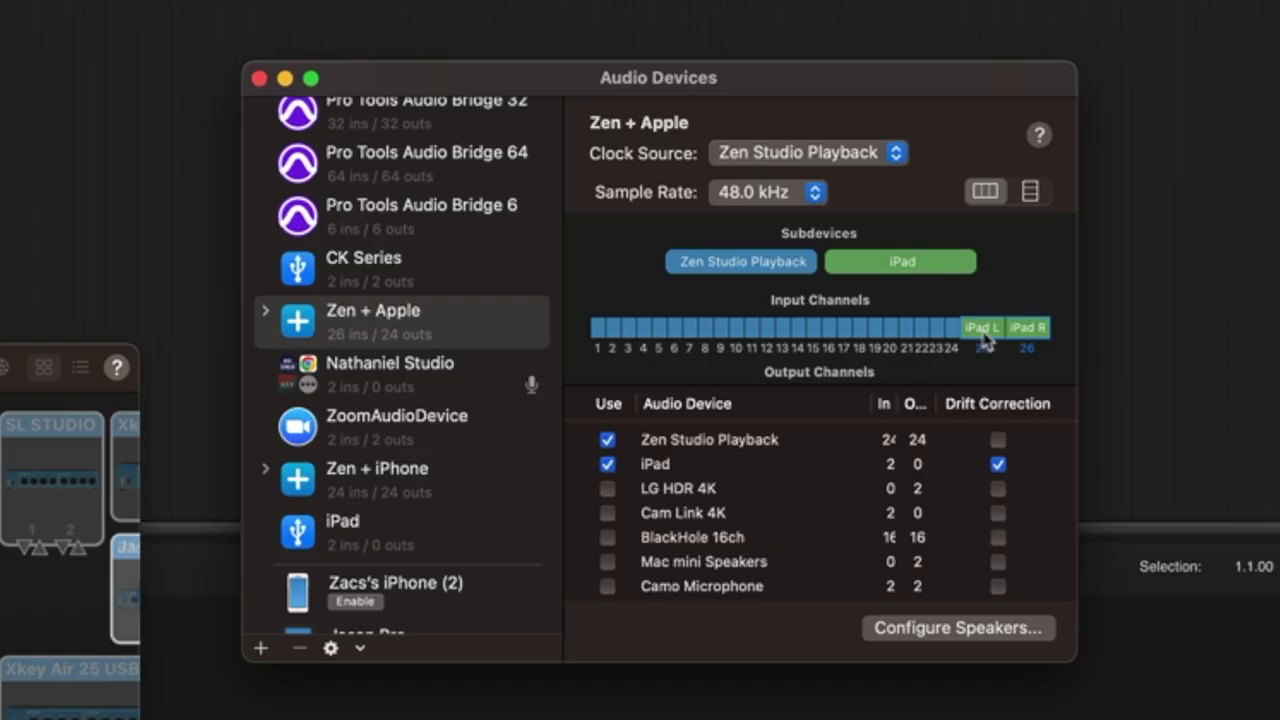
# - Inspect the iPad left and right input channels within the Zen + Apple aggregate
pyautogui.moveTo(1010, 335); pyautogui.dragTo(1008, 333)
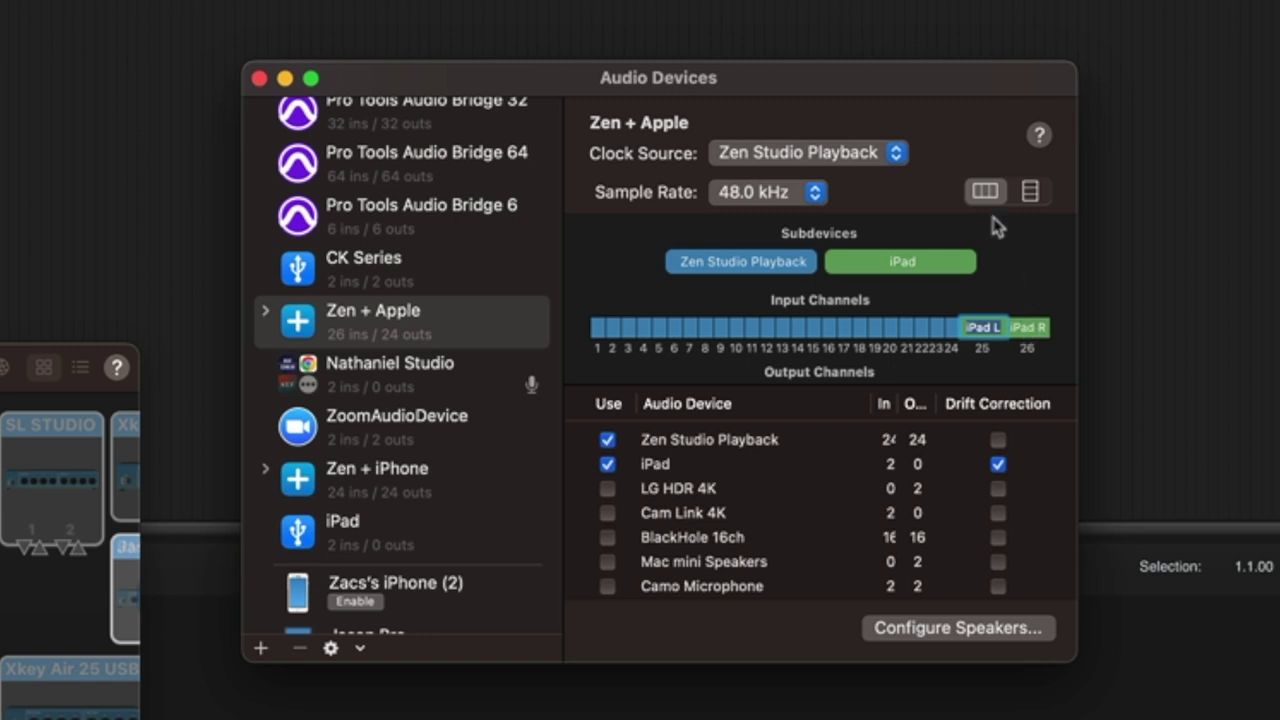
pyautogui.click(1027, 337)
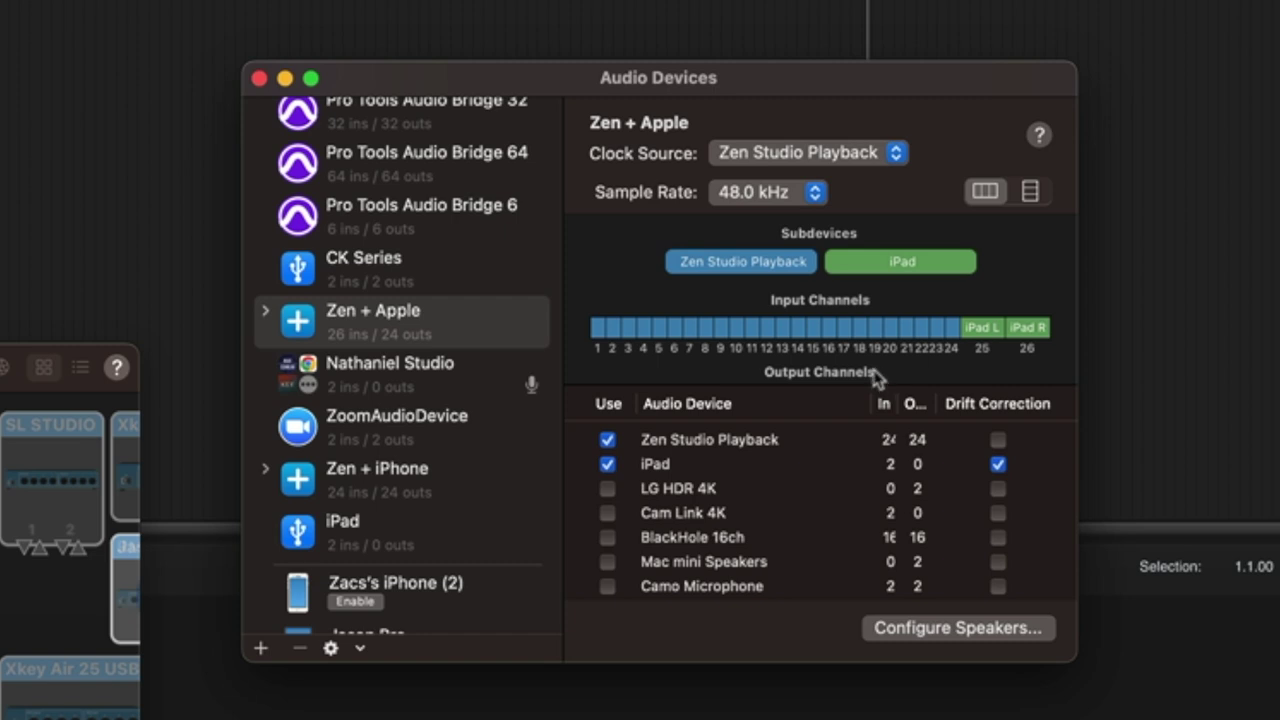
pyautogui.click(713, 466)
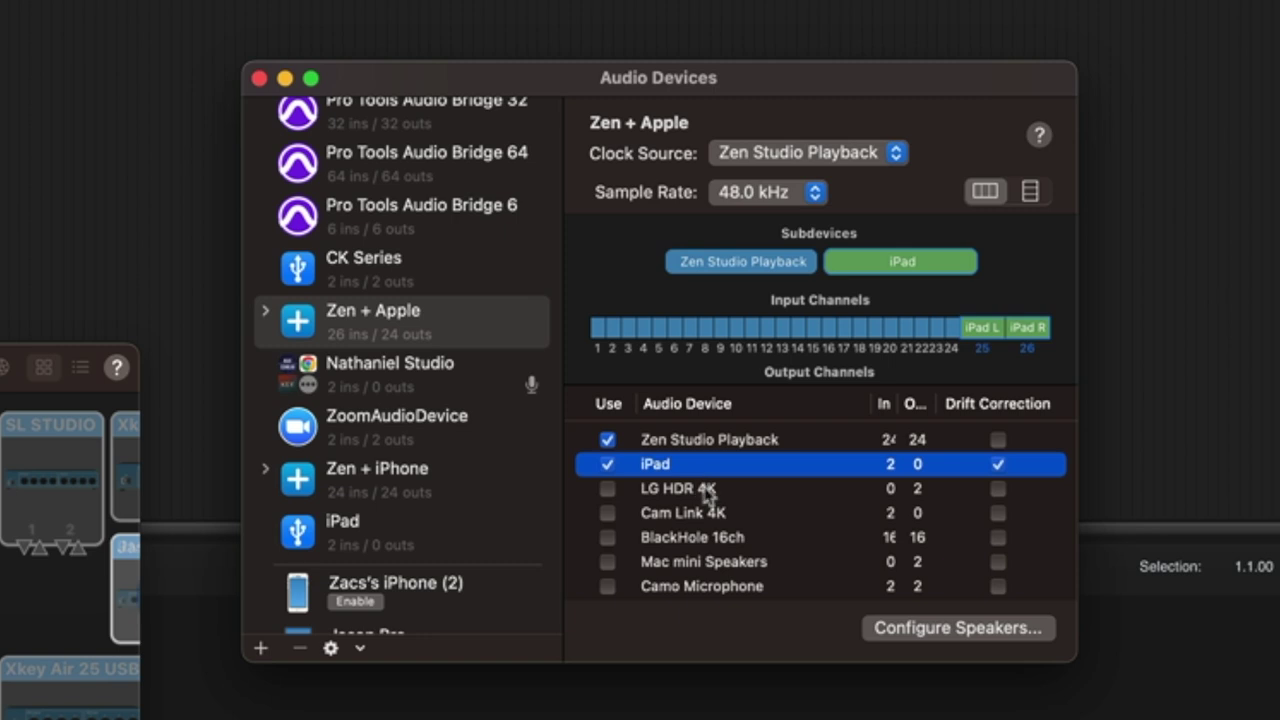
# - Enable the connected iPhone as an audio device and disable it again
pyautogui.scroll(-1, 706, 487)
pyautogui.click(356, 603)
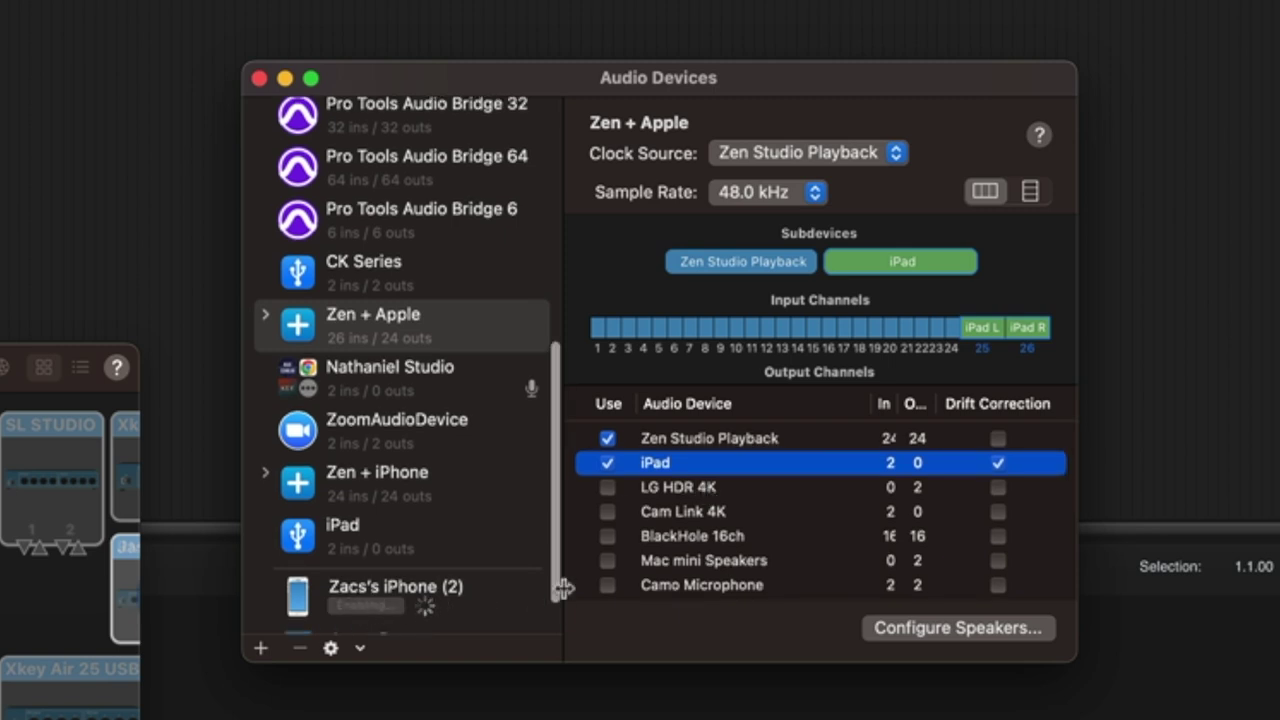
pyautogui.scroll(-5, 656, 570)
pyautogui.scroll(-3, 480, 557)
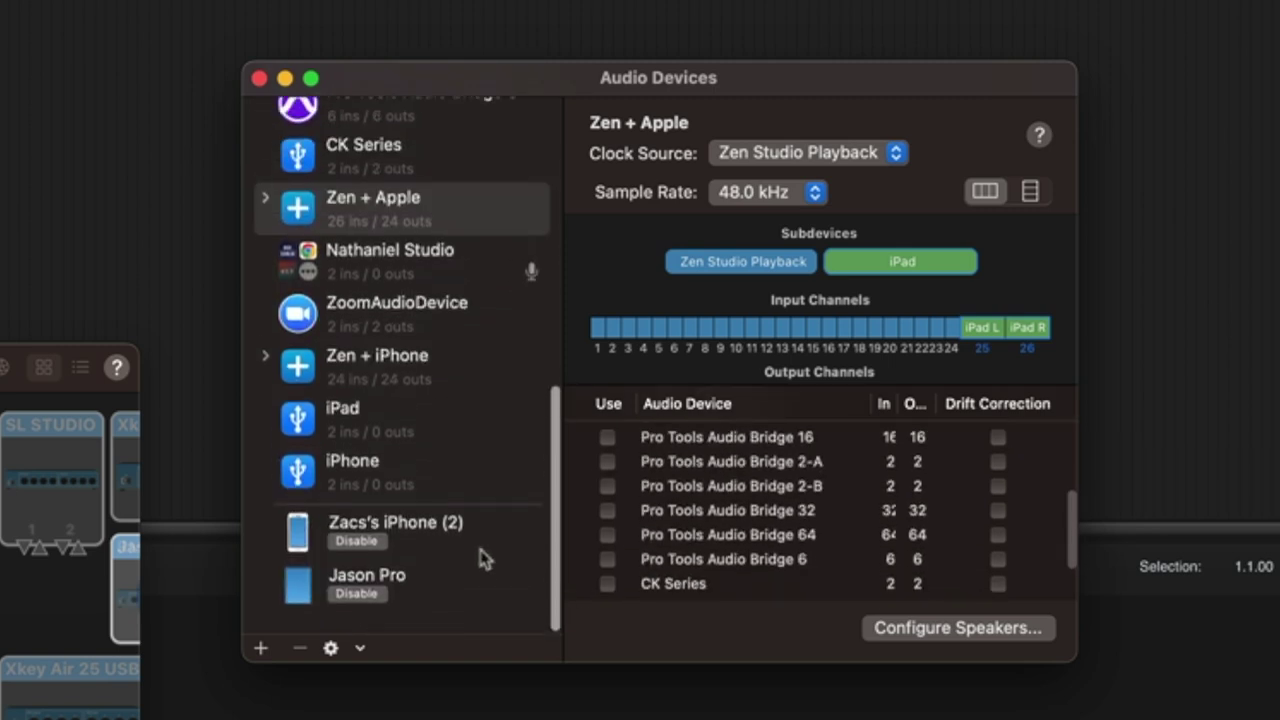
pyautogui.click(362, 550)
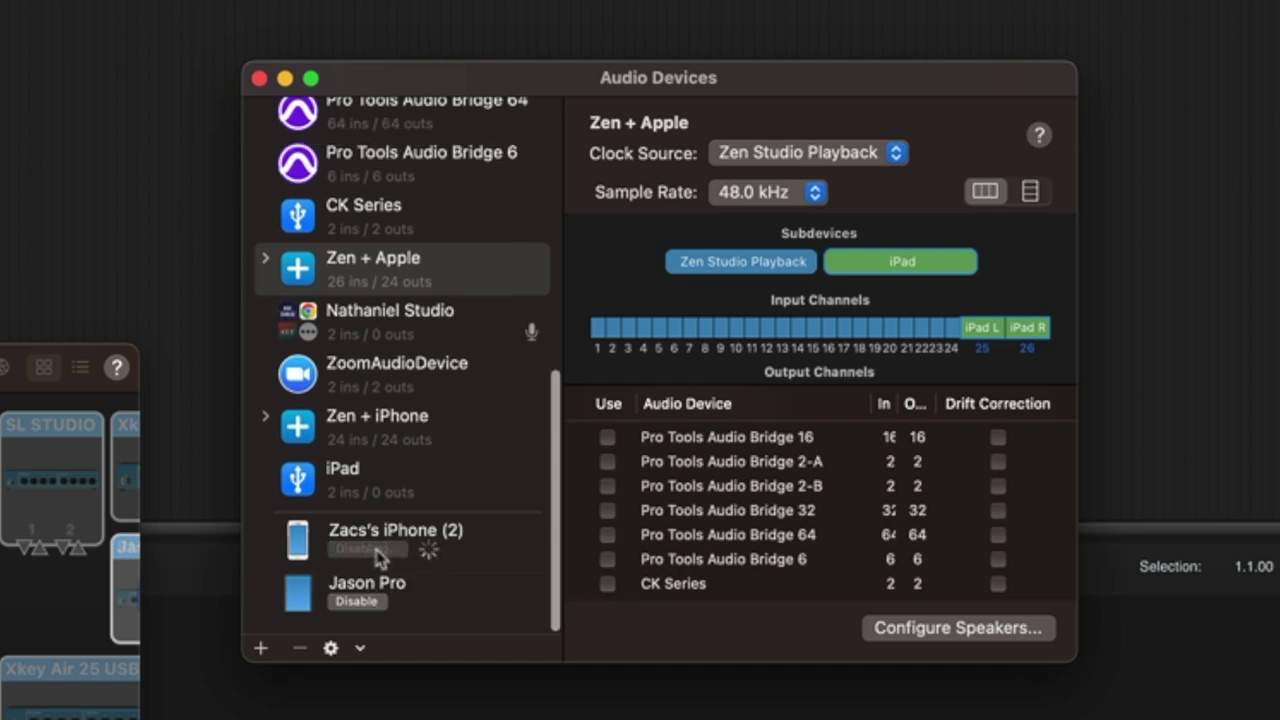
pyautogui.scroll(-2, 706, 520)
# - Compare the input channels assigned to Zen Studio Playback and the iPad in the Zen + Apple aggregate
pyautogui.scroll(6, 706, 520)
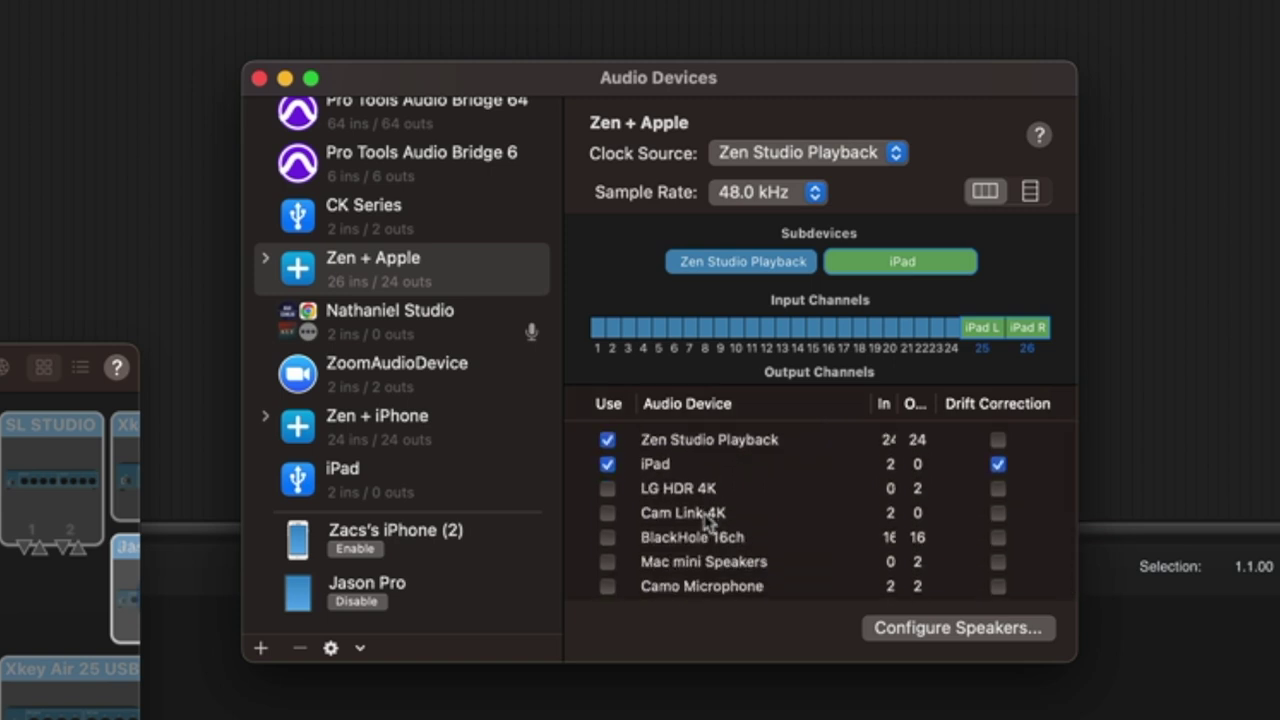
pyautogui.click(670, 466)
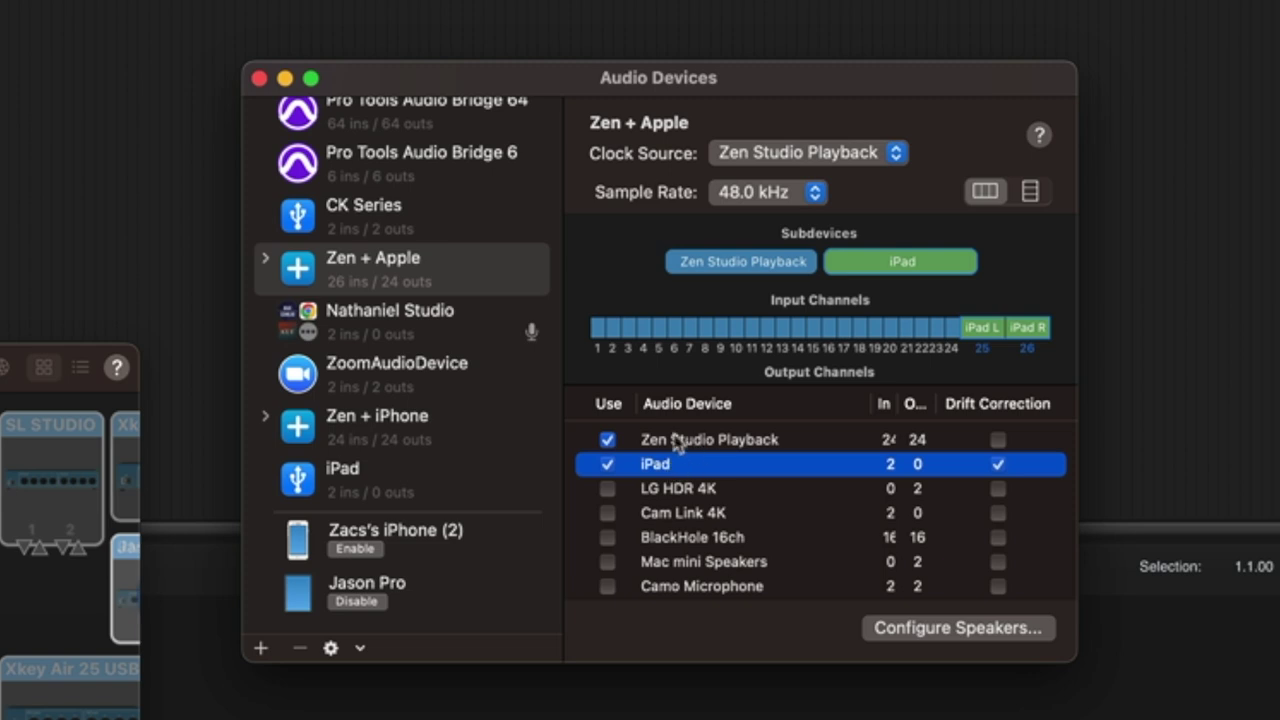
pyautogui.click(700, 442)
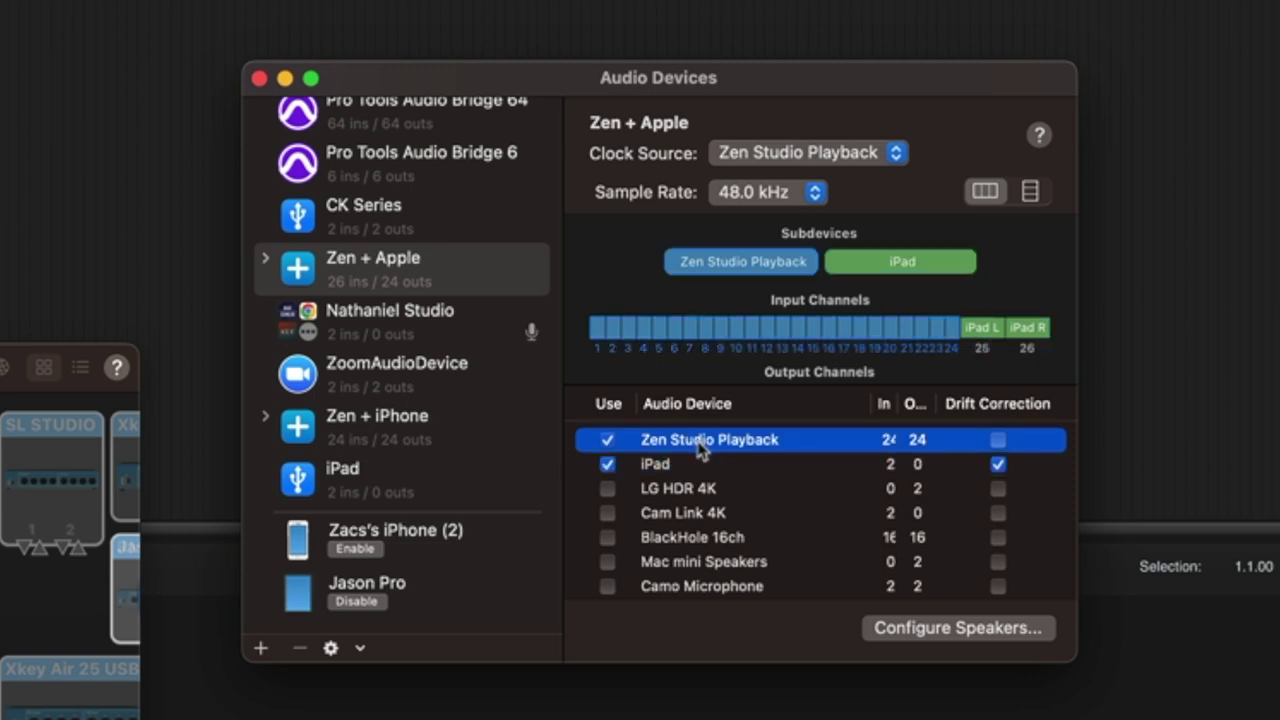
pyautogui.click(700, 468)
pyautogui.click(380, 262)
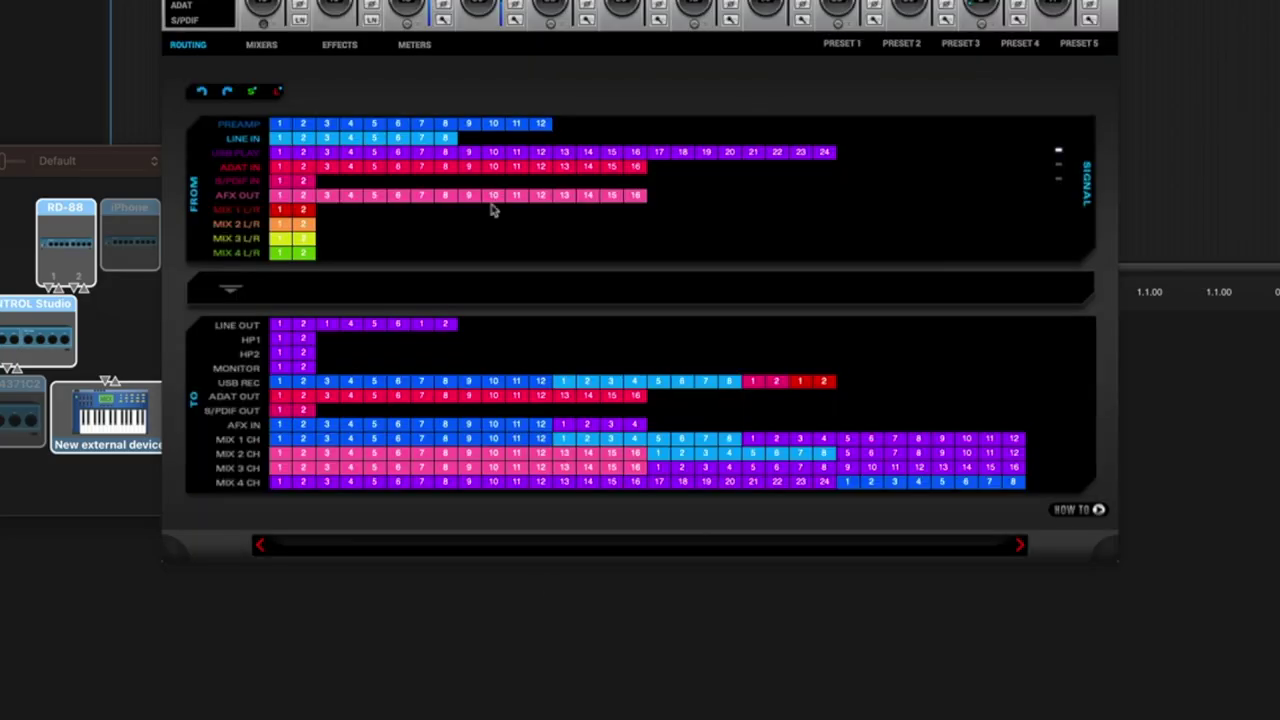
# - Move the Zen Studio routing panel aside and review it alongside the Zen + Apple aggregate's subdevices
pyautogui.moveTo(524, 0); pyautogui.dragTo(400, 122)
pyautogui.click(590, 95)
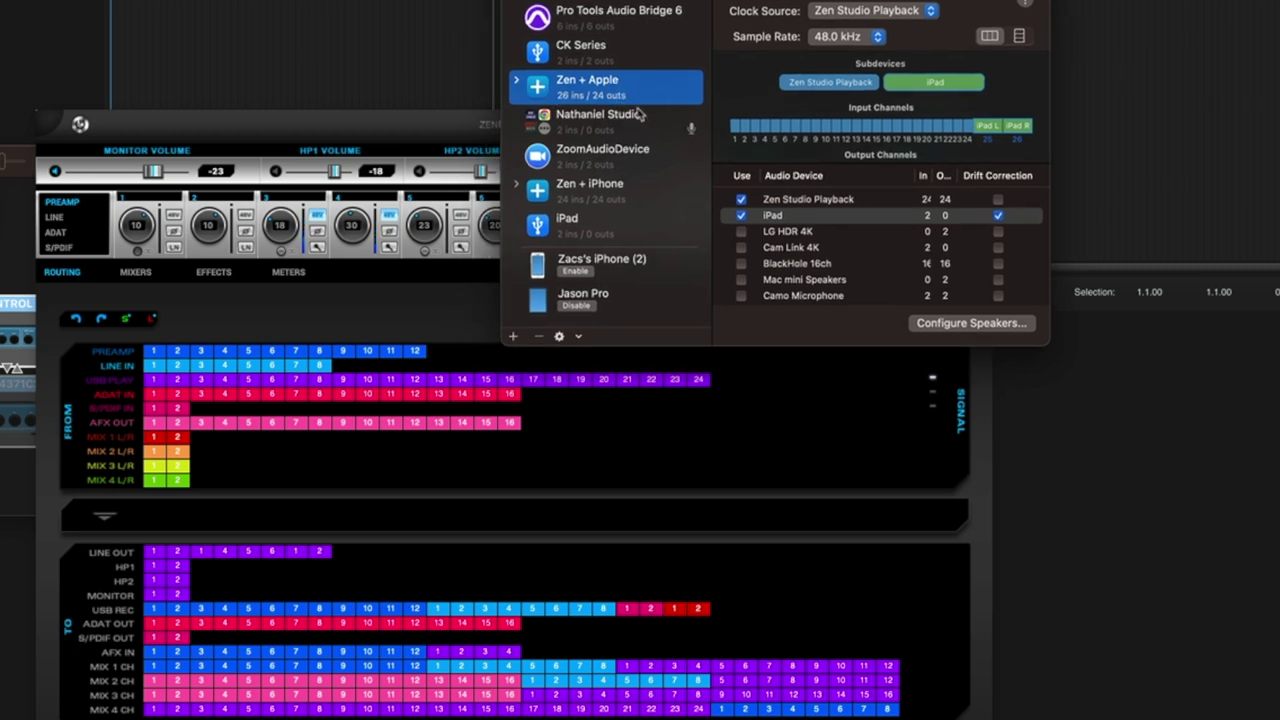
pyautogui.click(805, 214)
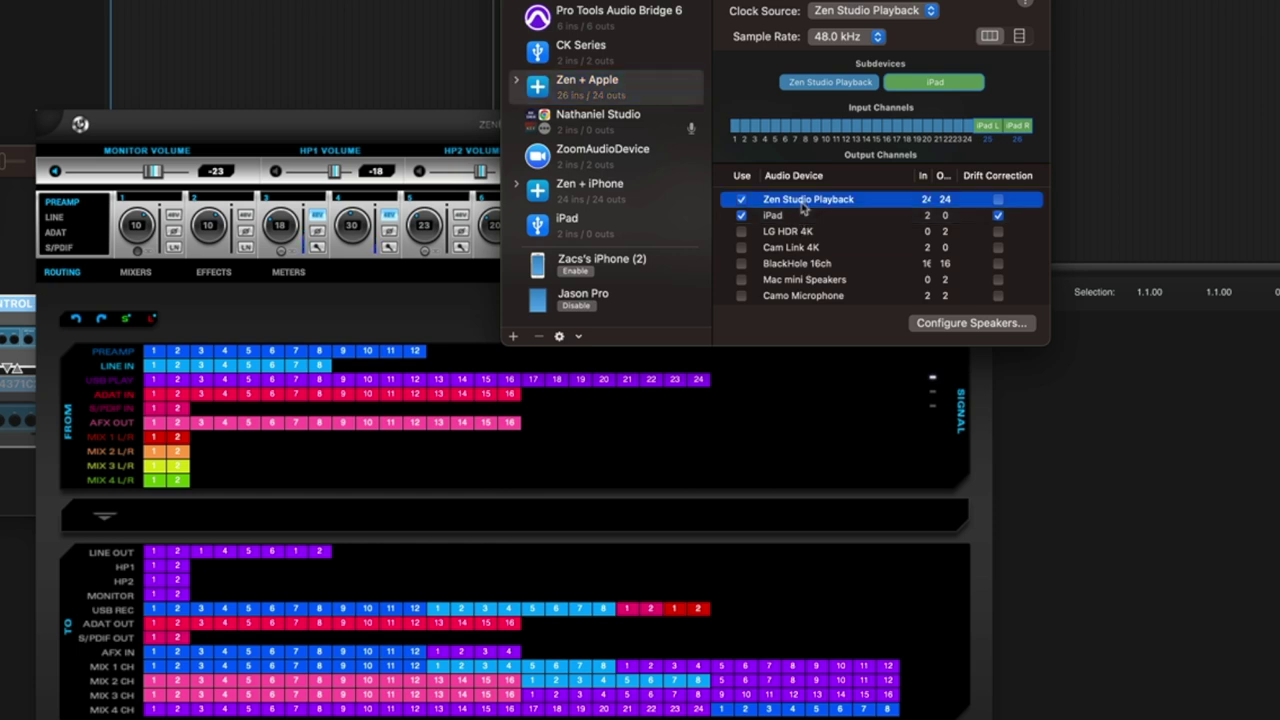
pyautogui.scroll(-1, 636, 255)
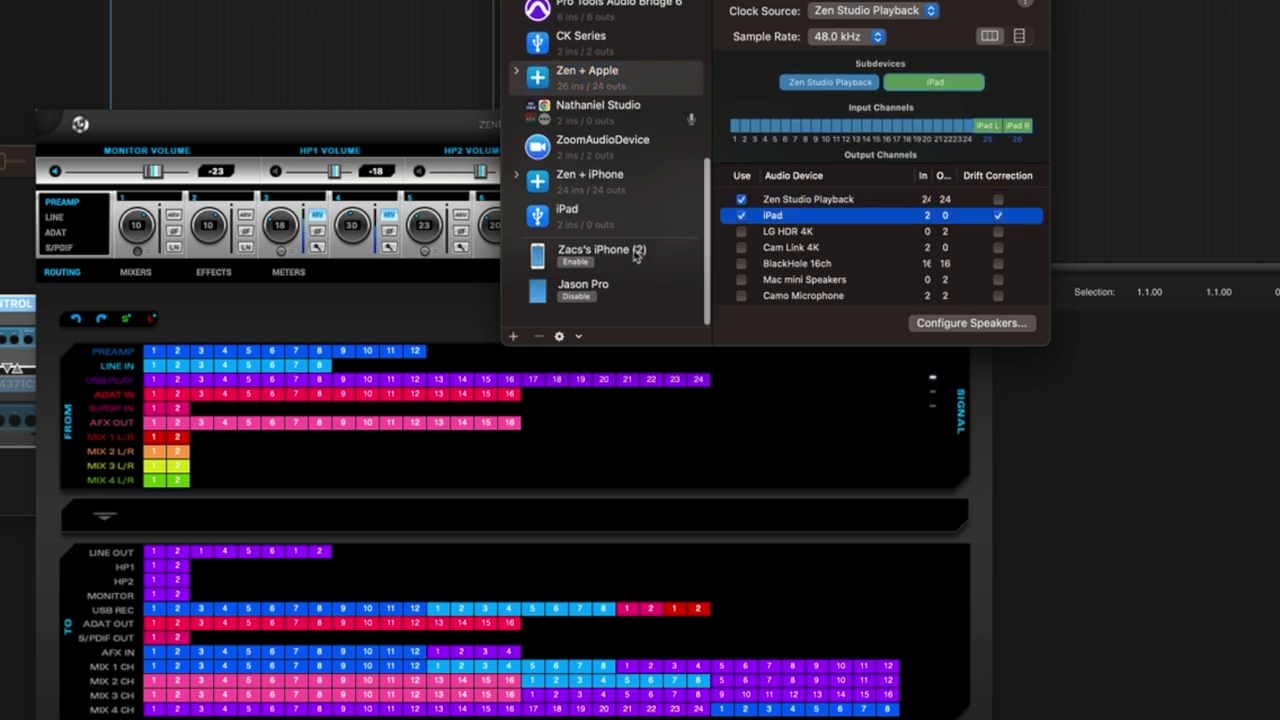
# - Create a new empty aggregate device and delete it again
pyautogui.click(512, 337)
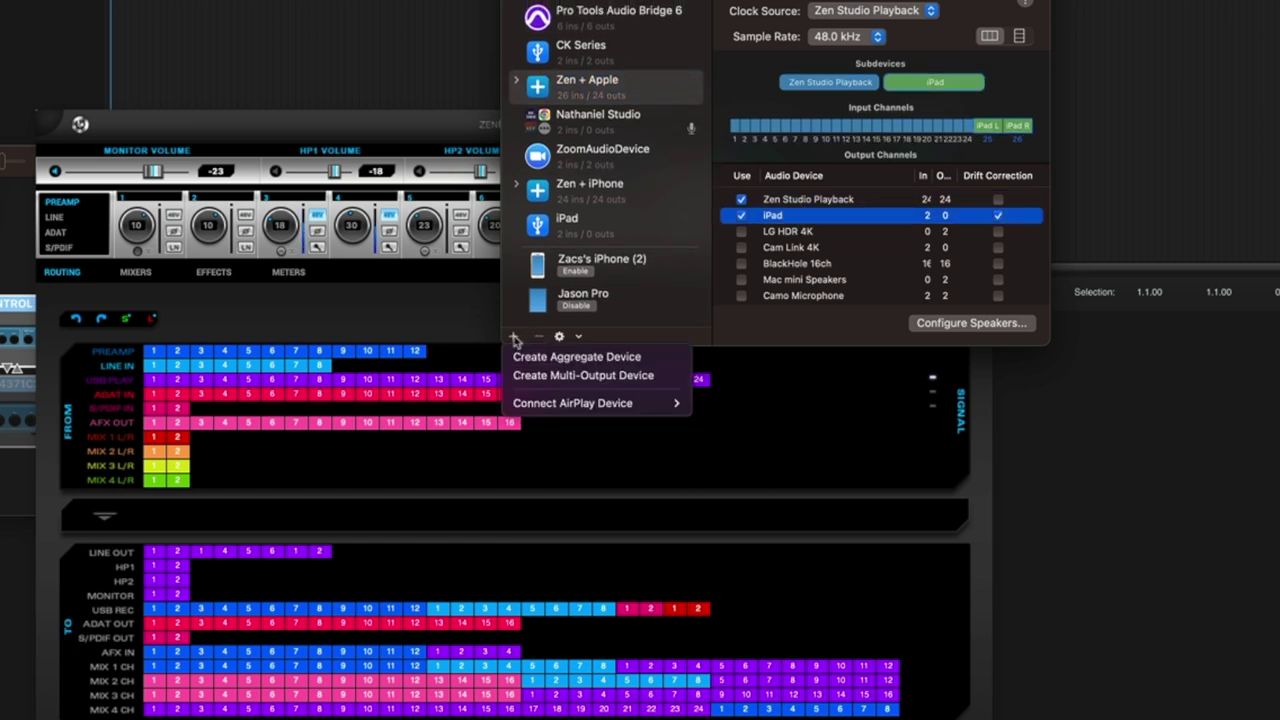
pyautogui.click(581, 358)
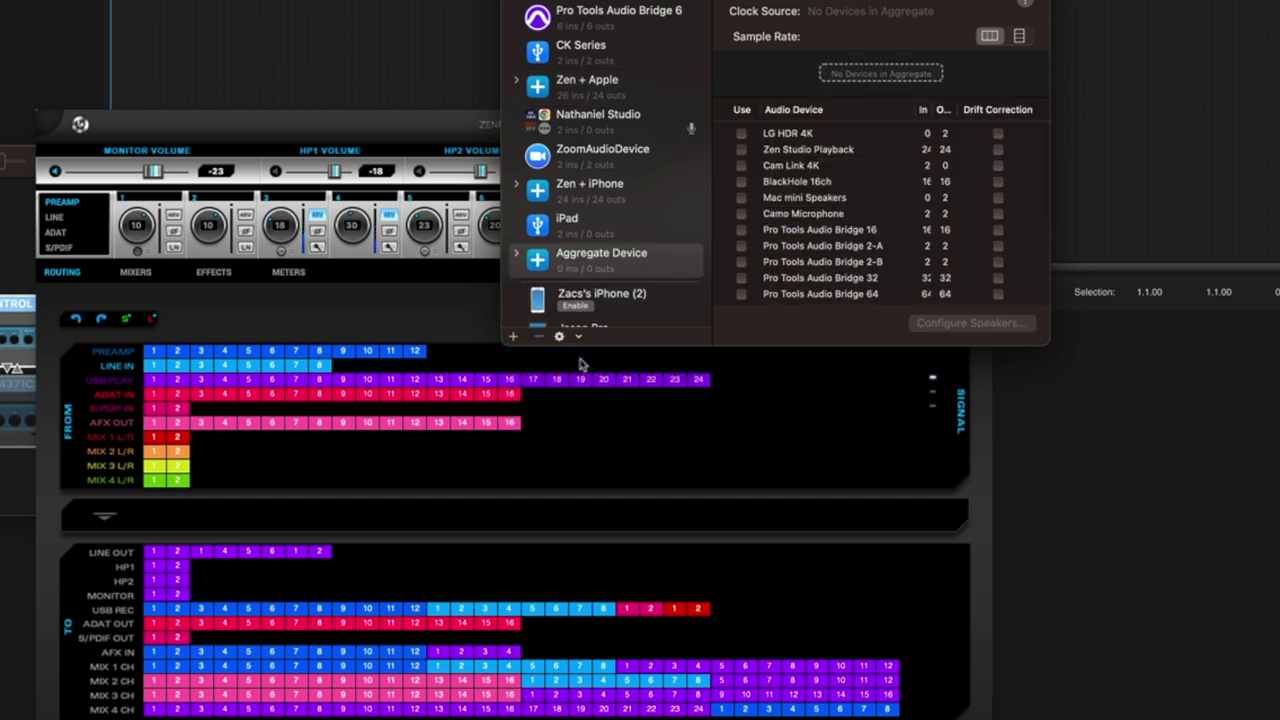
pyautogui.click(623, 270)
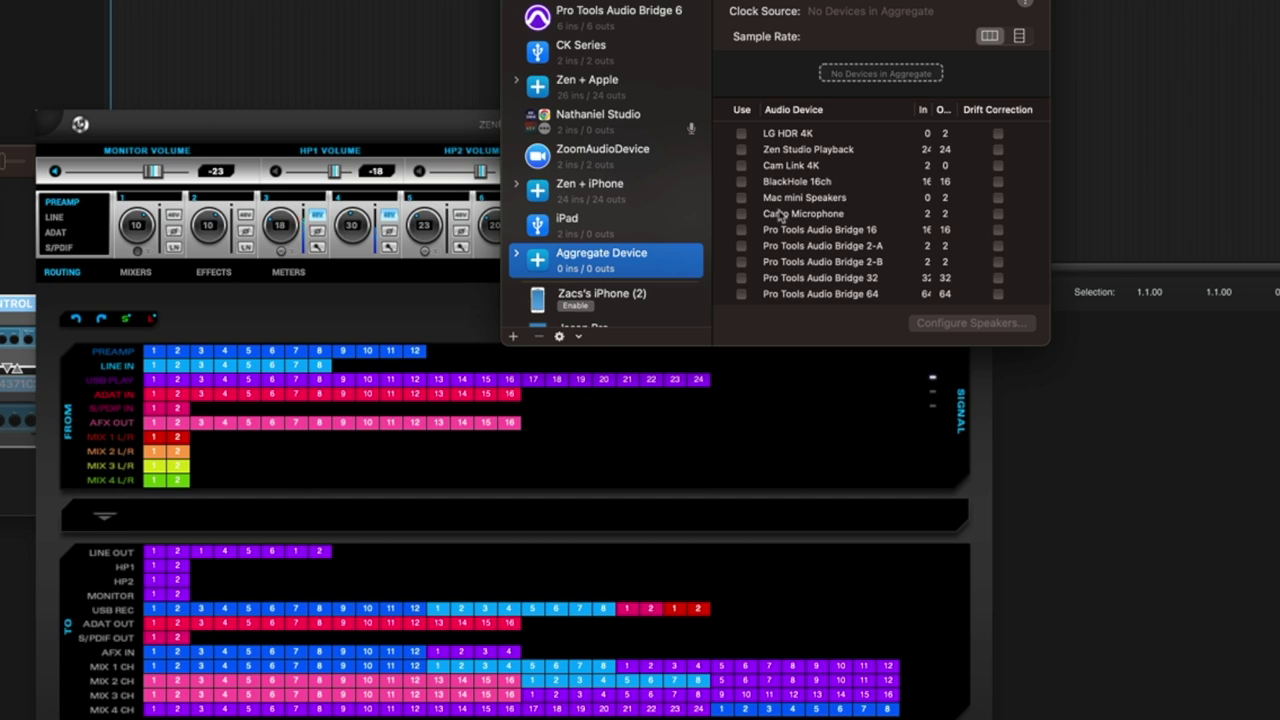
pyautogui.click(540, 338)
pyautogui.scroll(3, 650, 235)
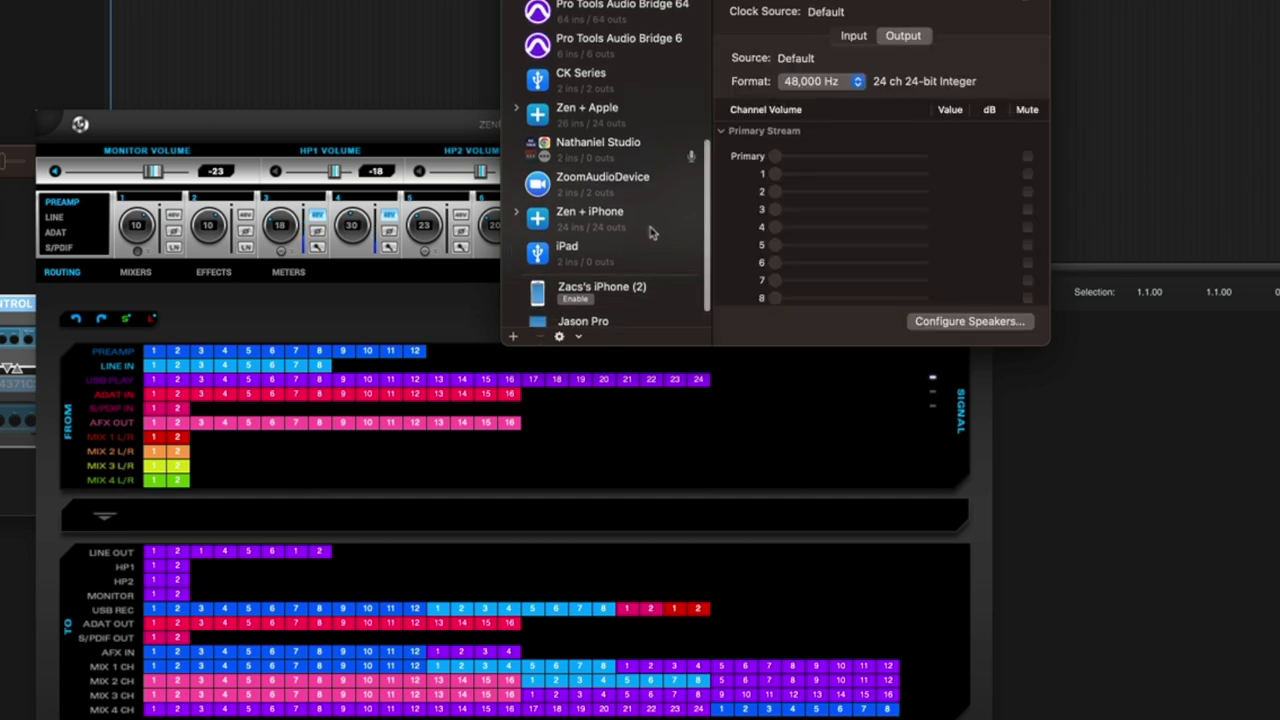
pyautogui.click(600, 185)
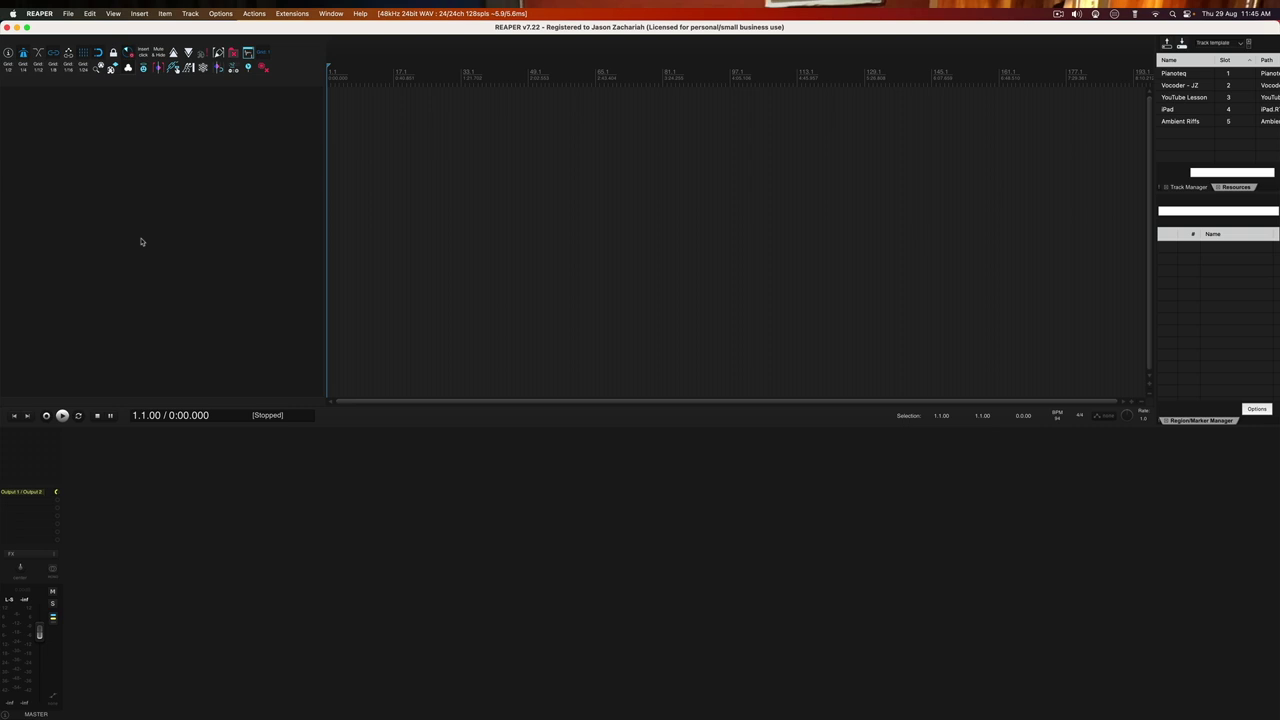
pyautogui.press('super+comma')
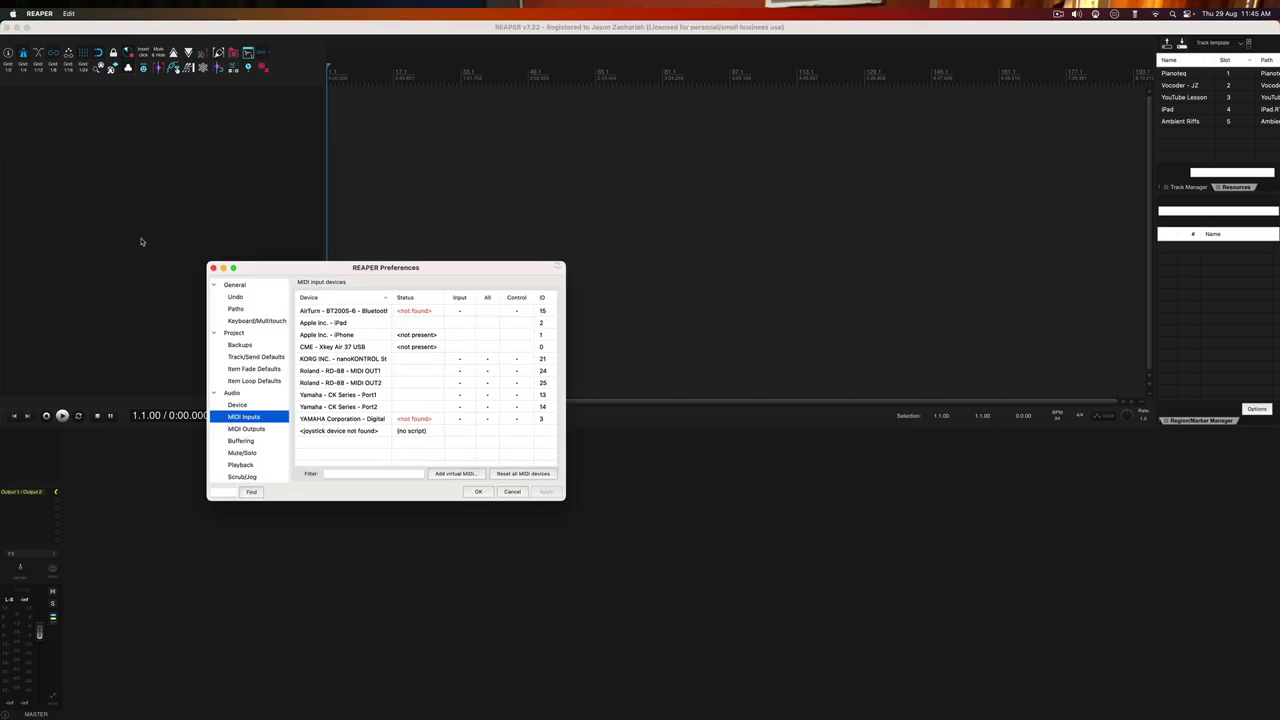
pyautogui.moveTo(218, 265); pyautogui.dragTo(403, 259)
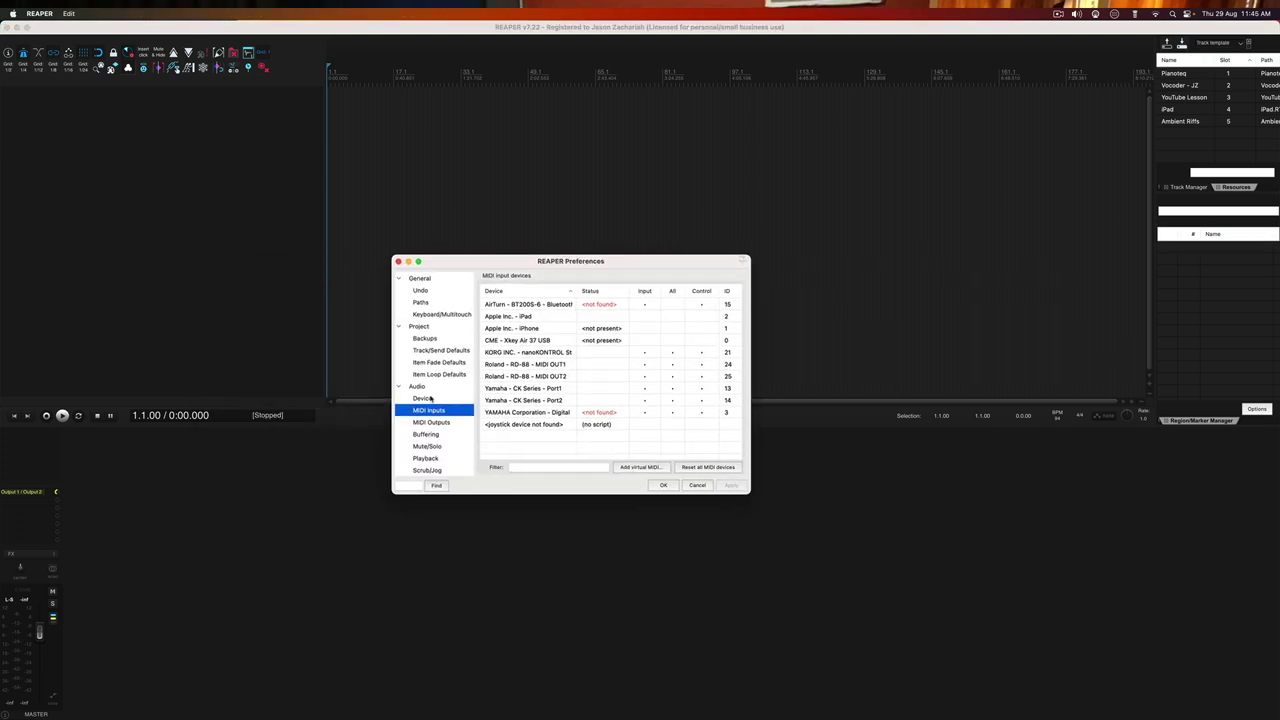
pyautogui.click(422, 398)
pyautogui.click(426, 388)
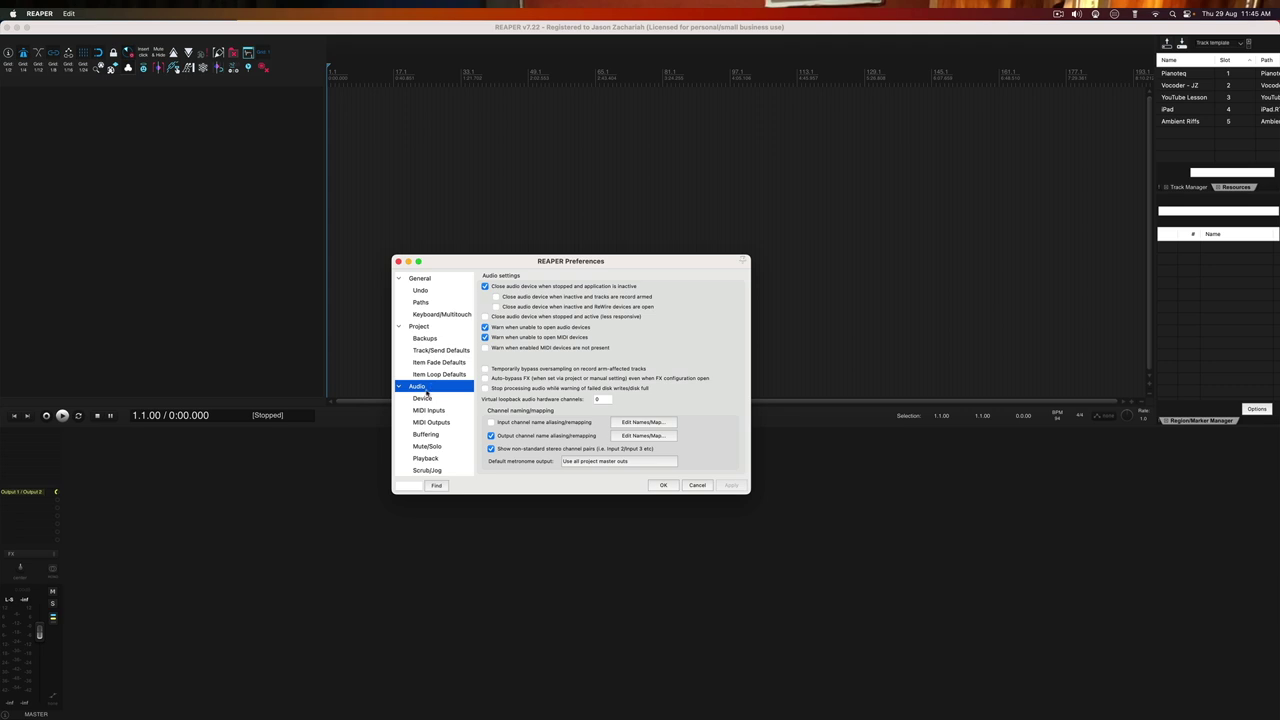
pyautogui.press('Escape')
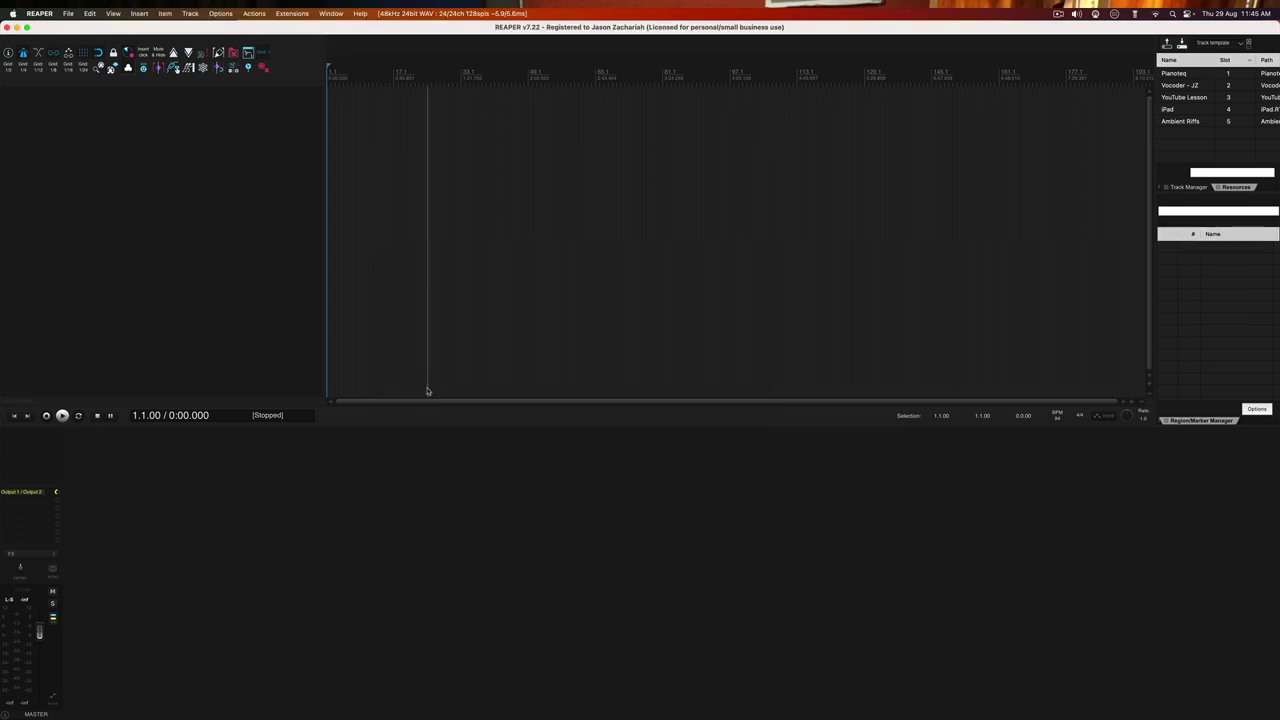
# - Set the audio device to the Zen + Apple aggregate in the preferences and apply the change
pyautogui.press('super+comma')
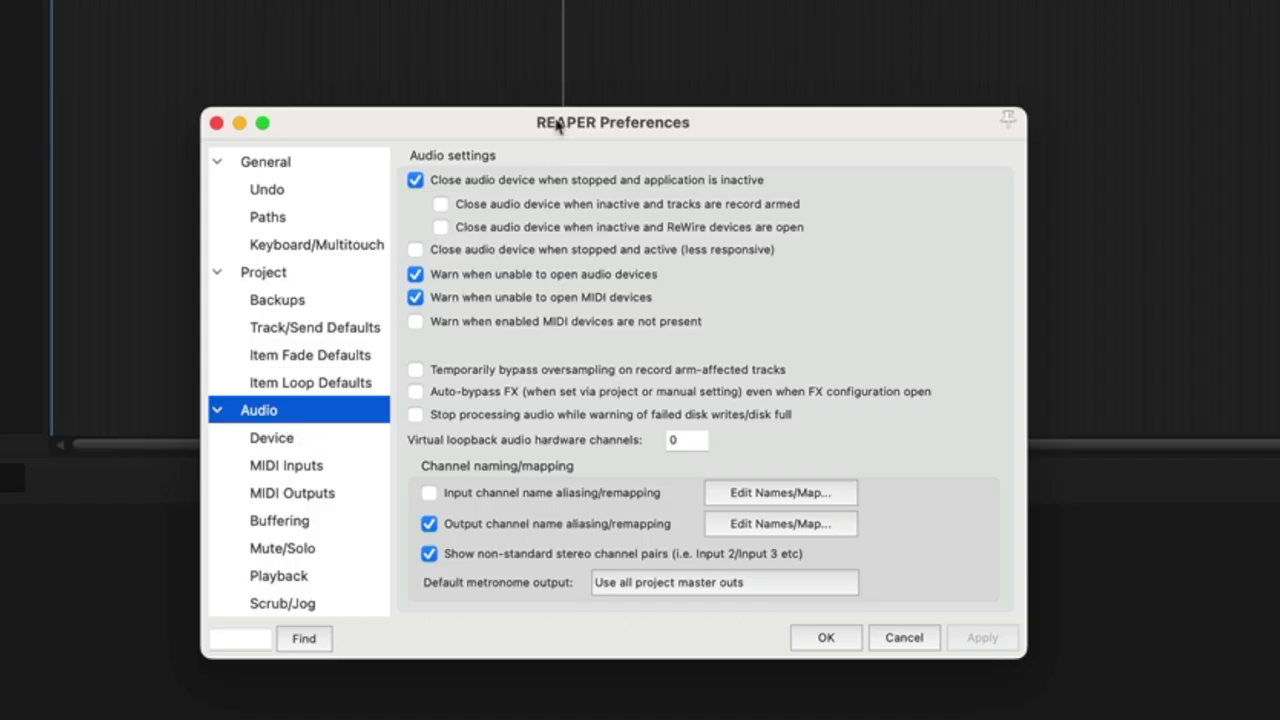
pyautogui.moveTo(558, 120); pyautogui.dragTo(605, 124)
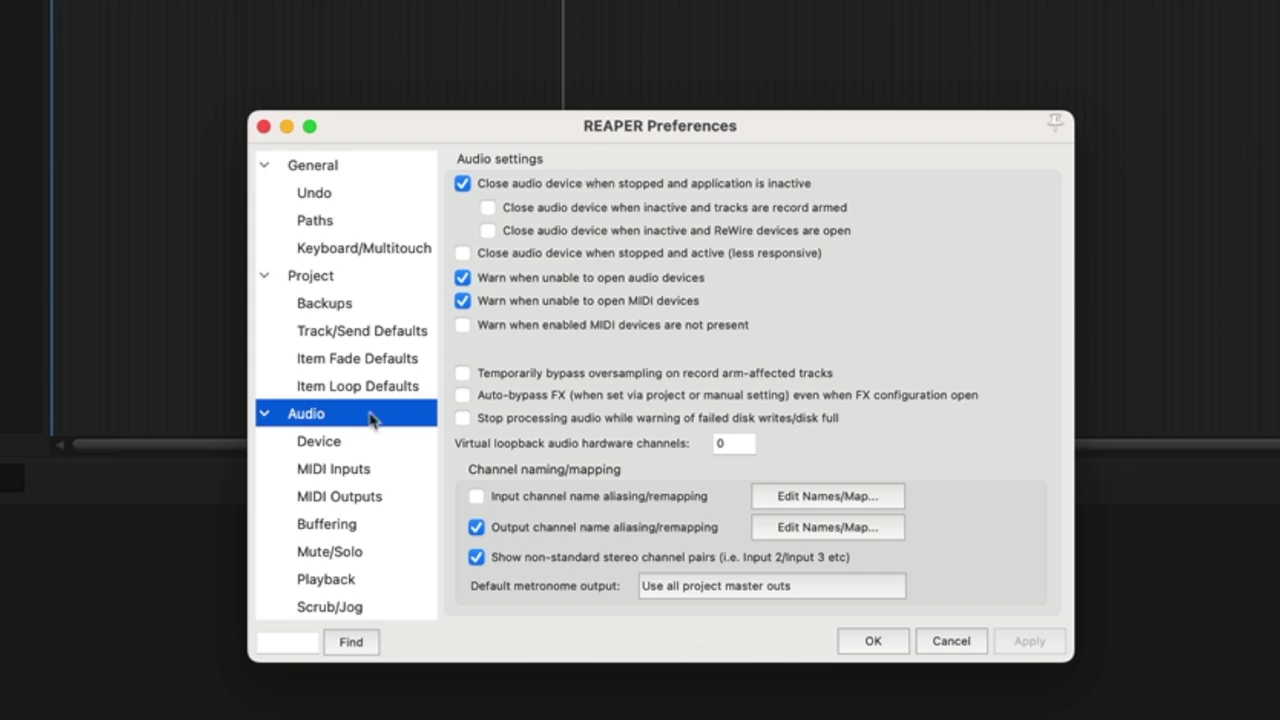
pyautogui.click(330, 443)
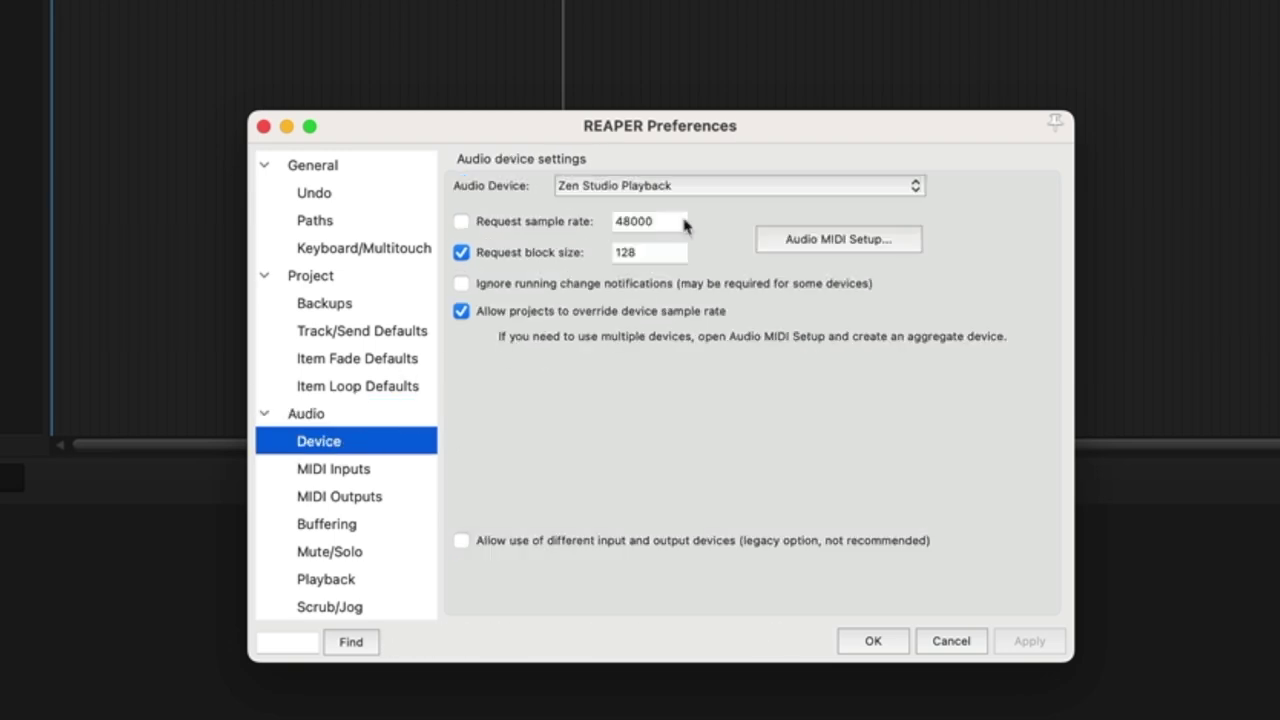
pyautogui.click(652, 186)
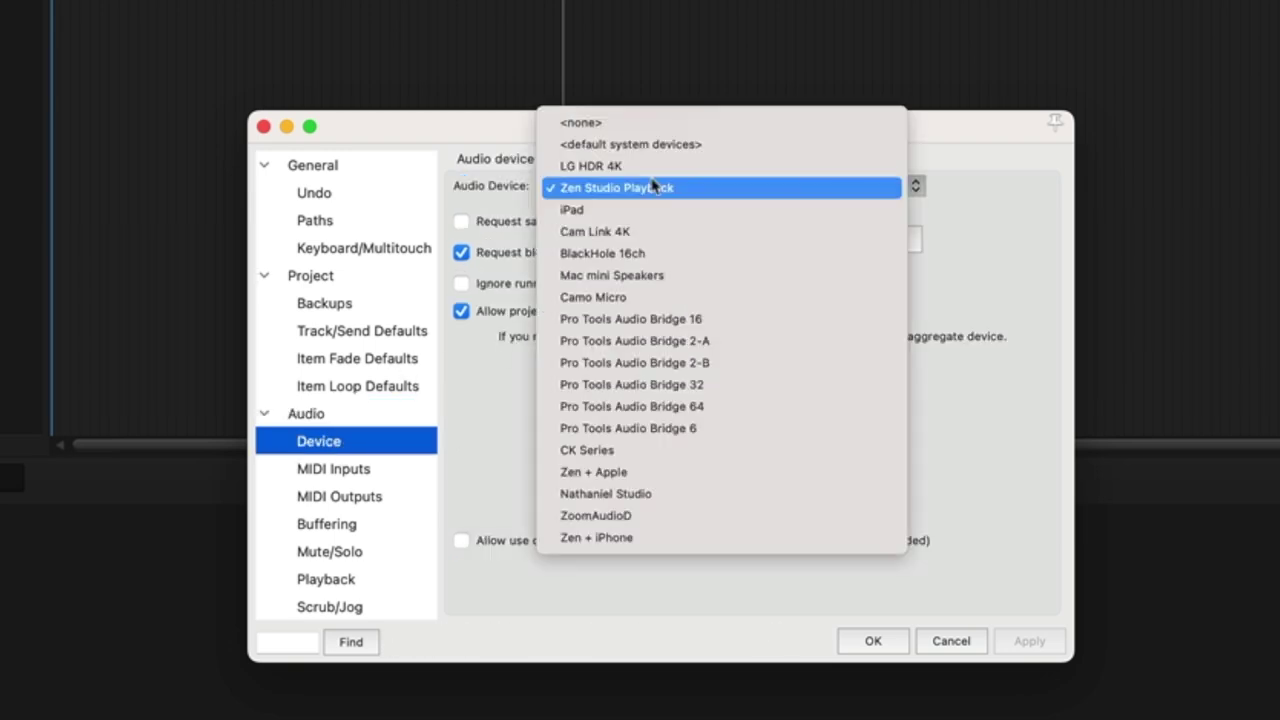
pyautogui.click(701, 476)
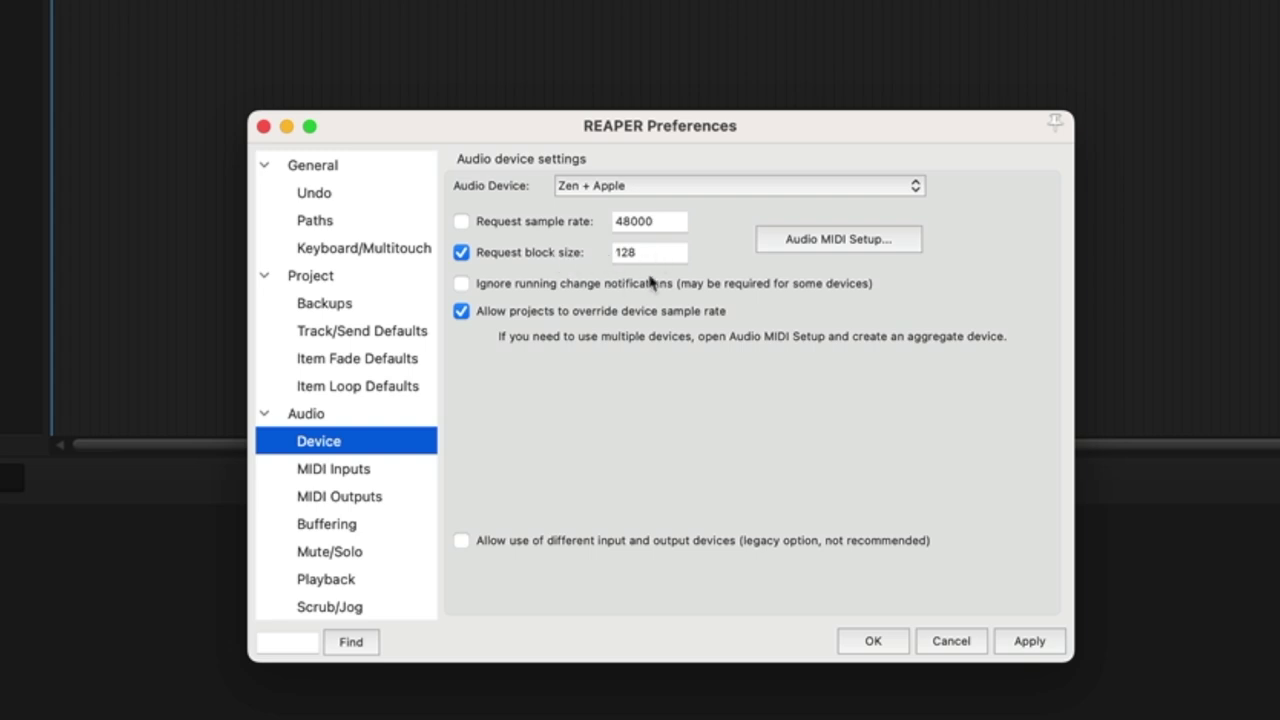
pyautogui.click(1030, 643)
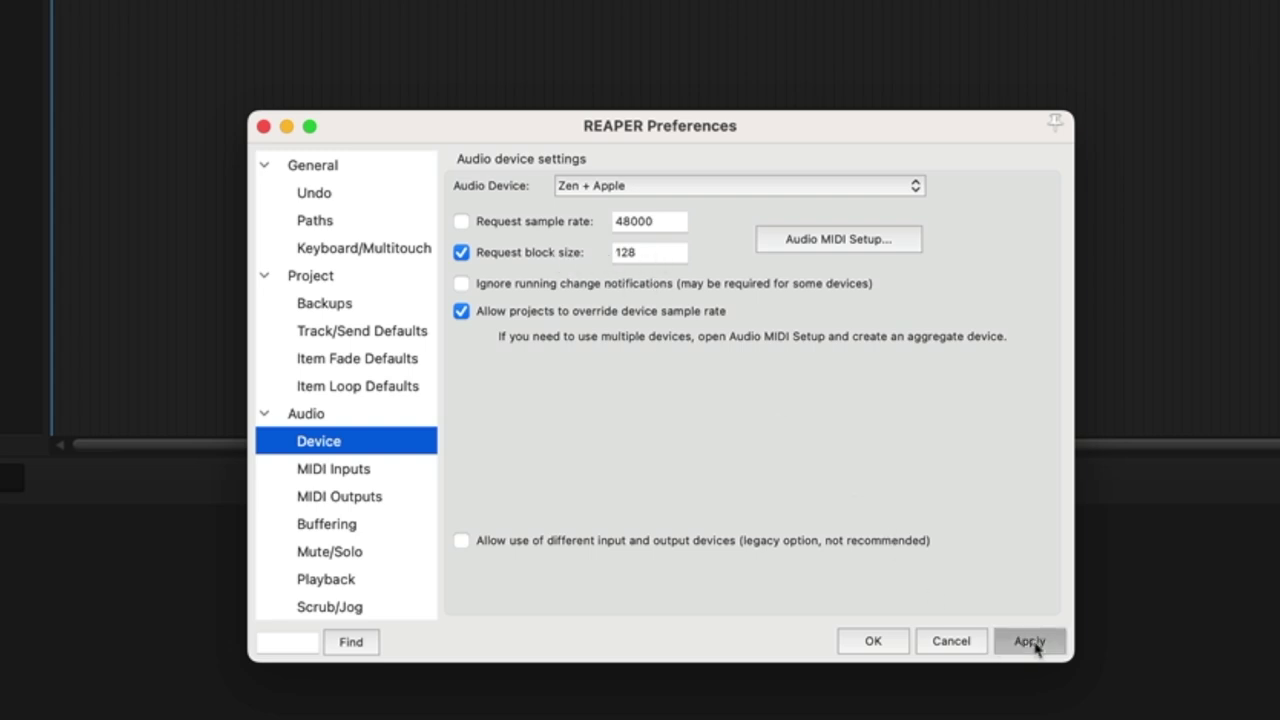
pyautogui.click(874, 645)
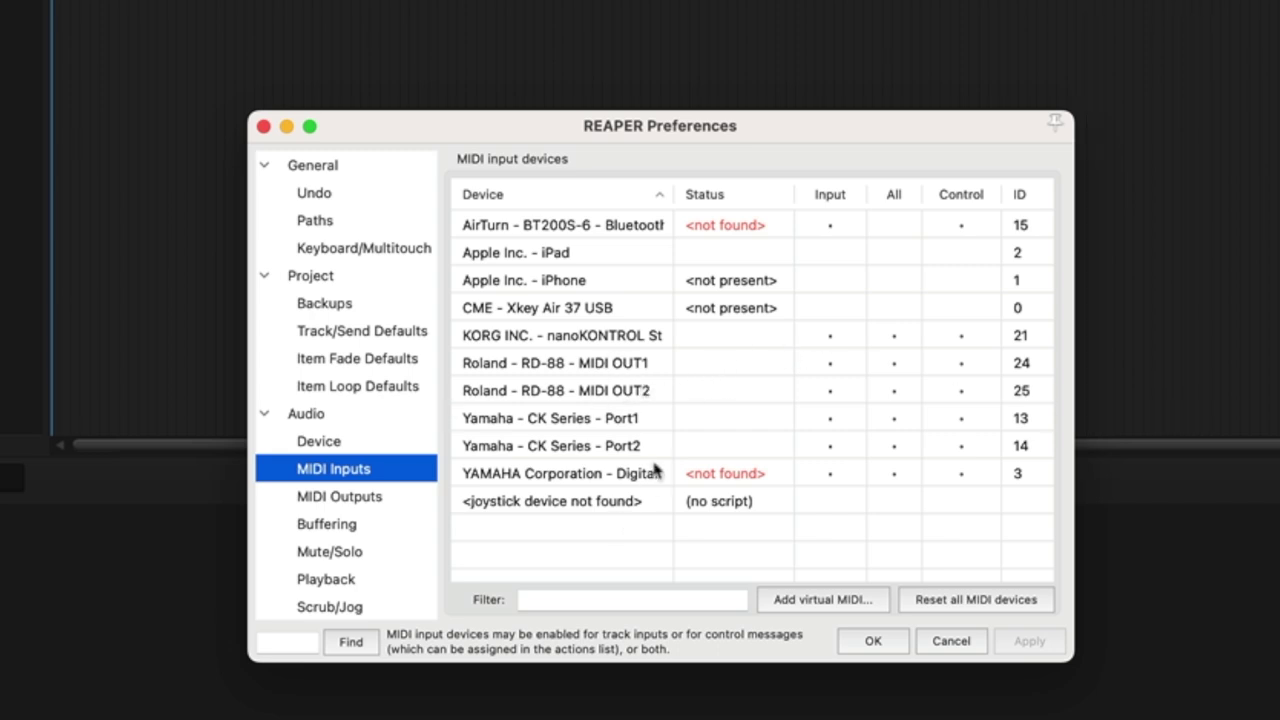
# - Check the Apple Inc. - iPad MIDI output's configuration for the output enabling and low latency/low precision options
pyautogui.click(362, 501)
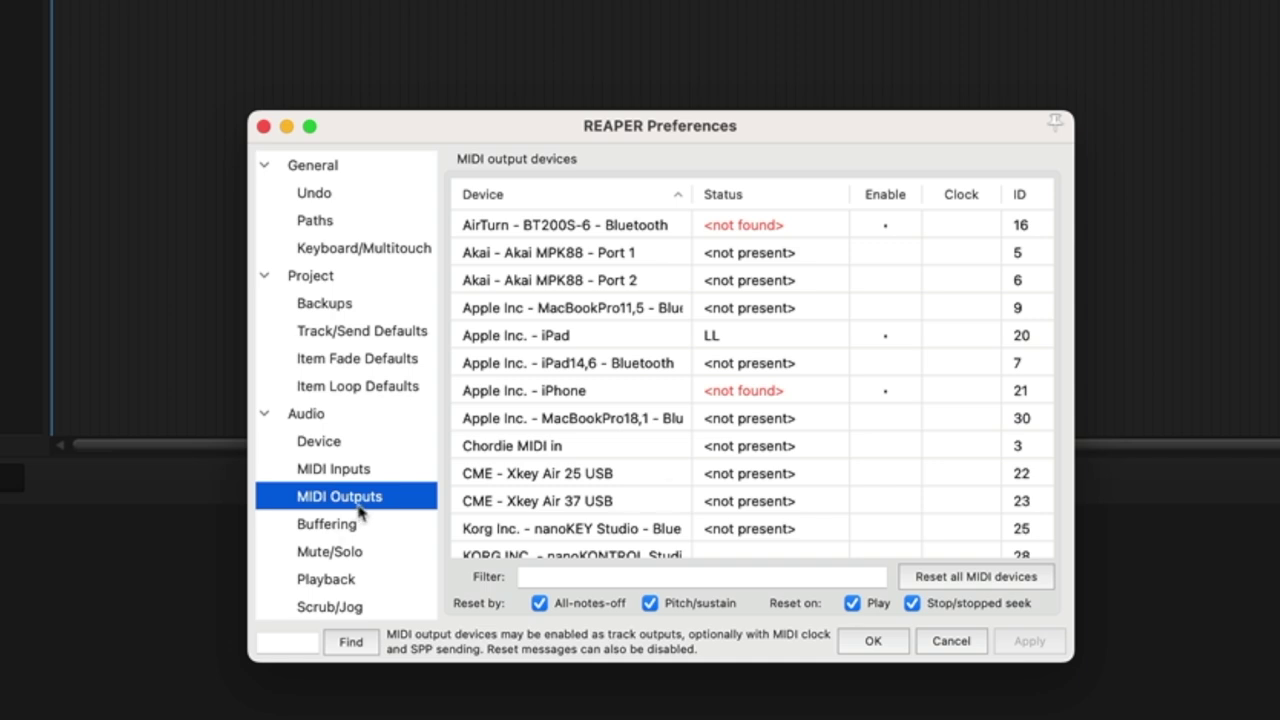
pyautogui.click(565, 344)
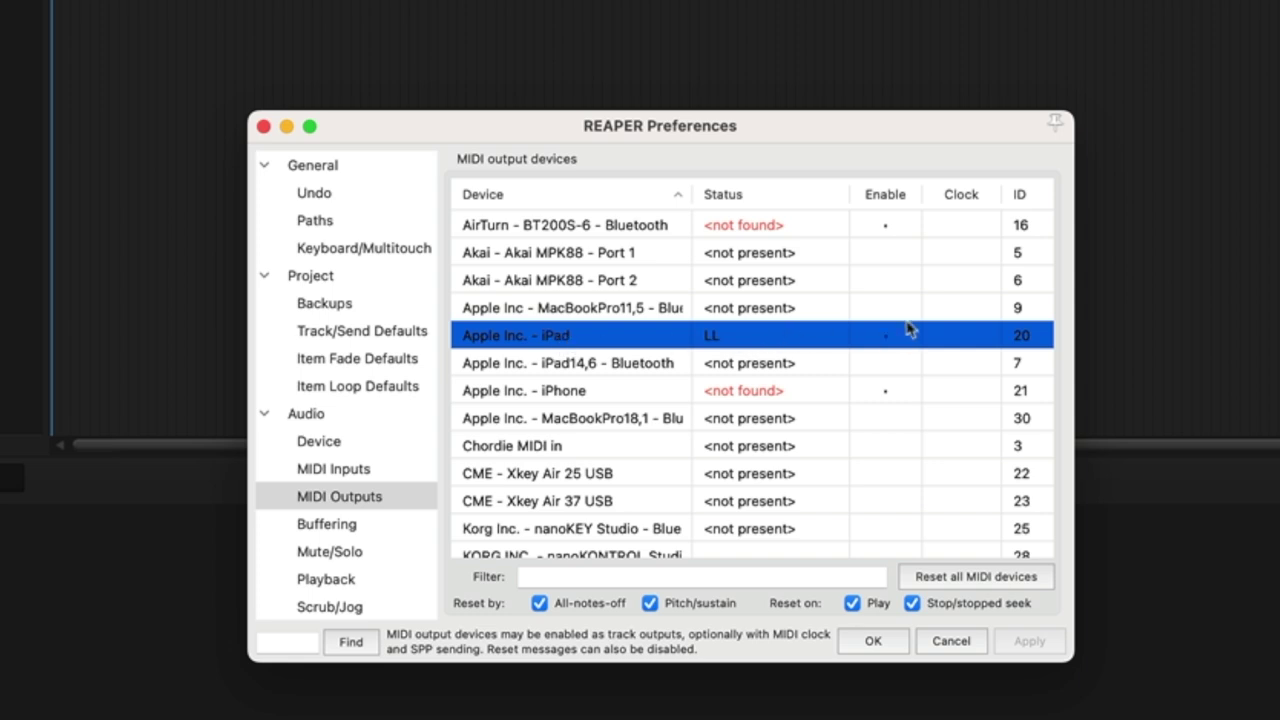
pyautogui.doubleClick(765, 345)
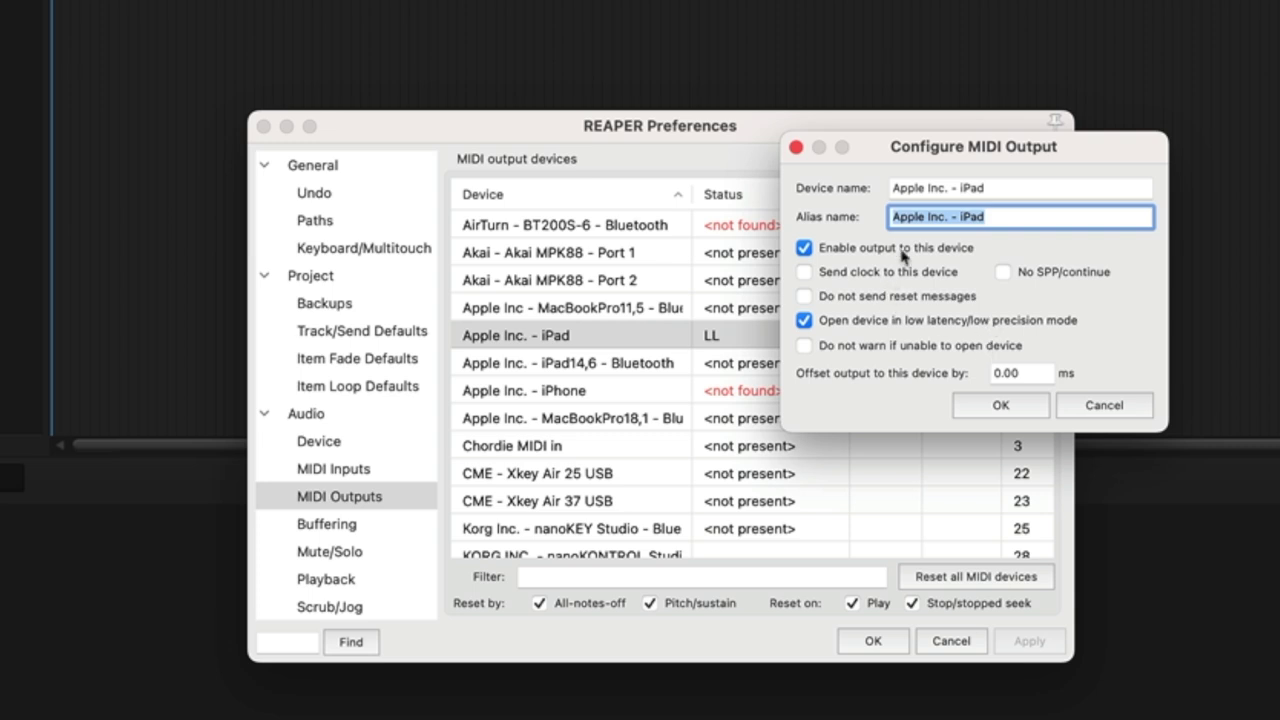
pyautogui.click(1000, 404)
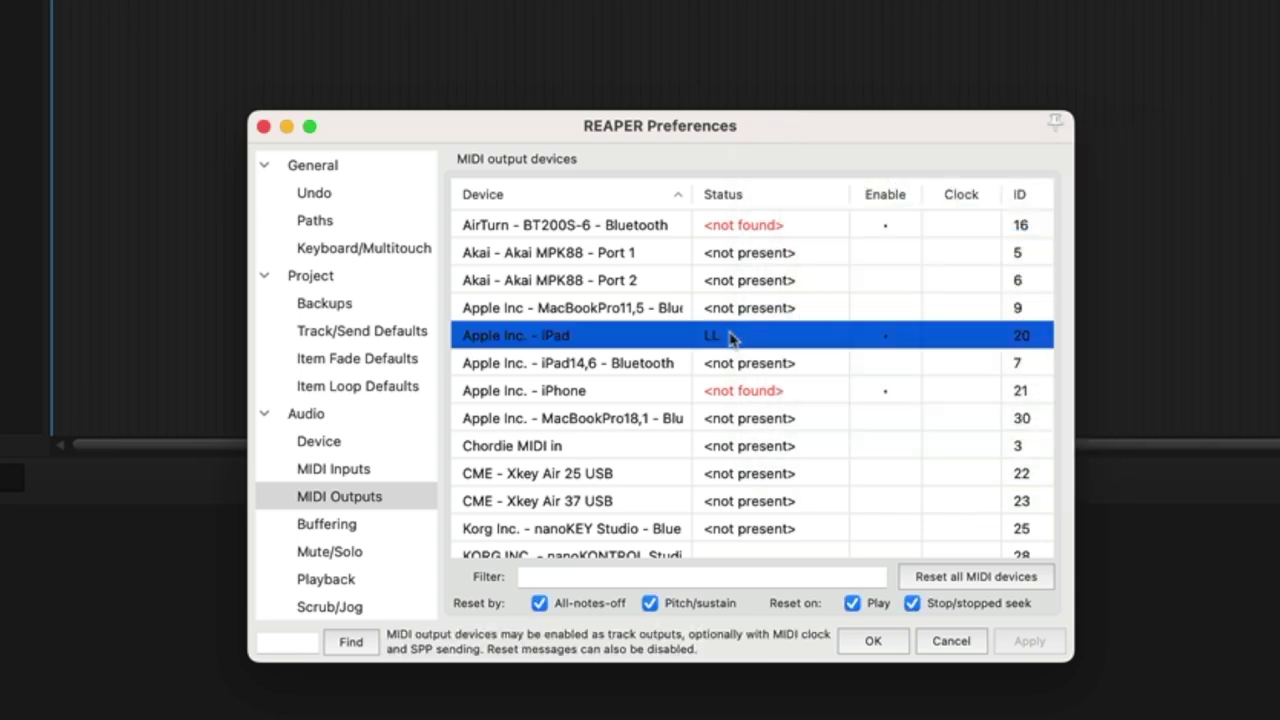
pyautogui.doubleClick(731, 337)
pyautogui.click(1000, 404)
# - Compare the iPad's entries in the MIDI input and MIDI output device lists
pyautogui.click(348, 412)
pyautogui.click(375, 498)
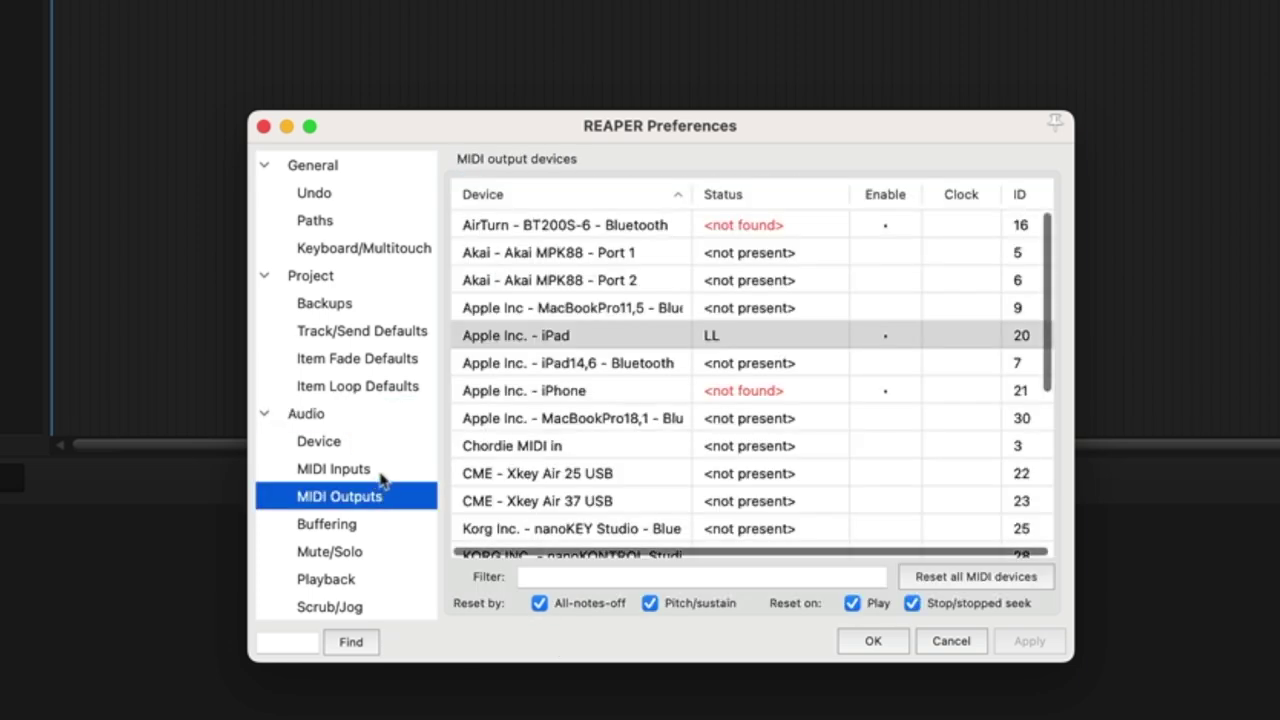
pyautogui.click(380, 472)
pyautogui.click(362, 506)
pyautogui.click(668, 390)
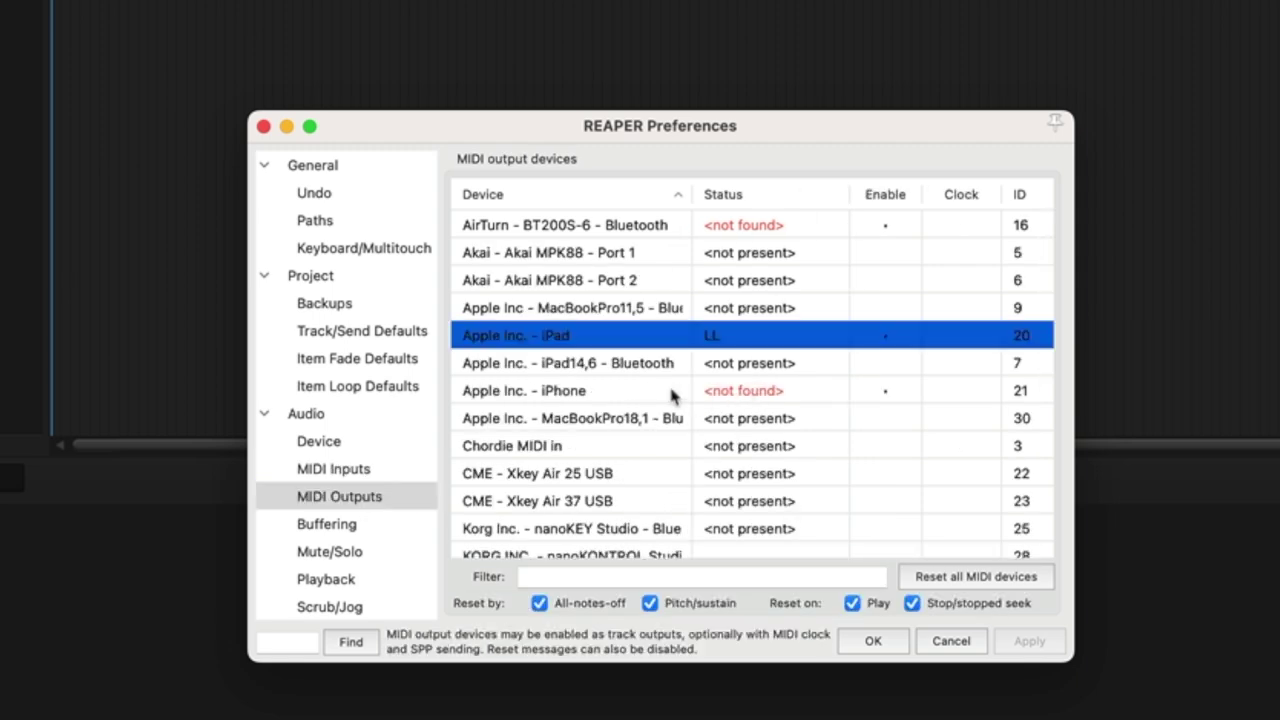
pyautogui.click(634, 349)
pyautogui.click(366, 468)
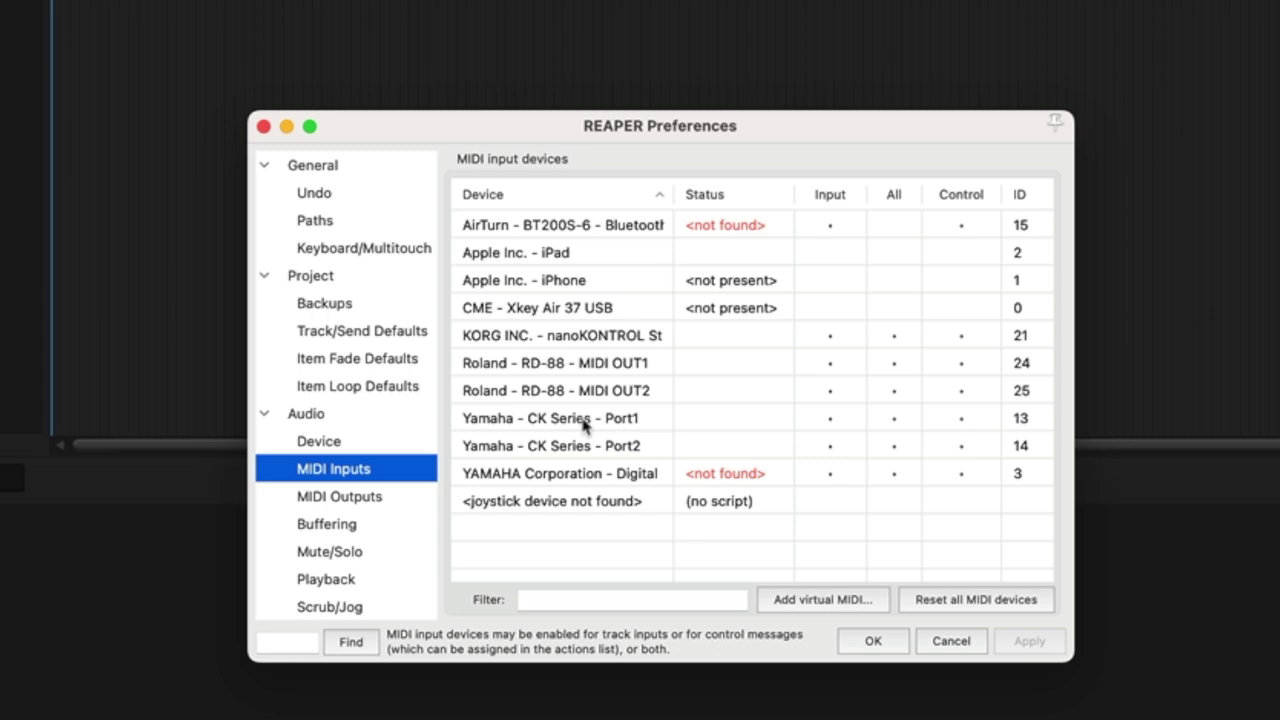
pyautogui.click(368, 496)
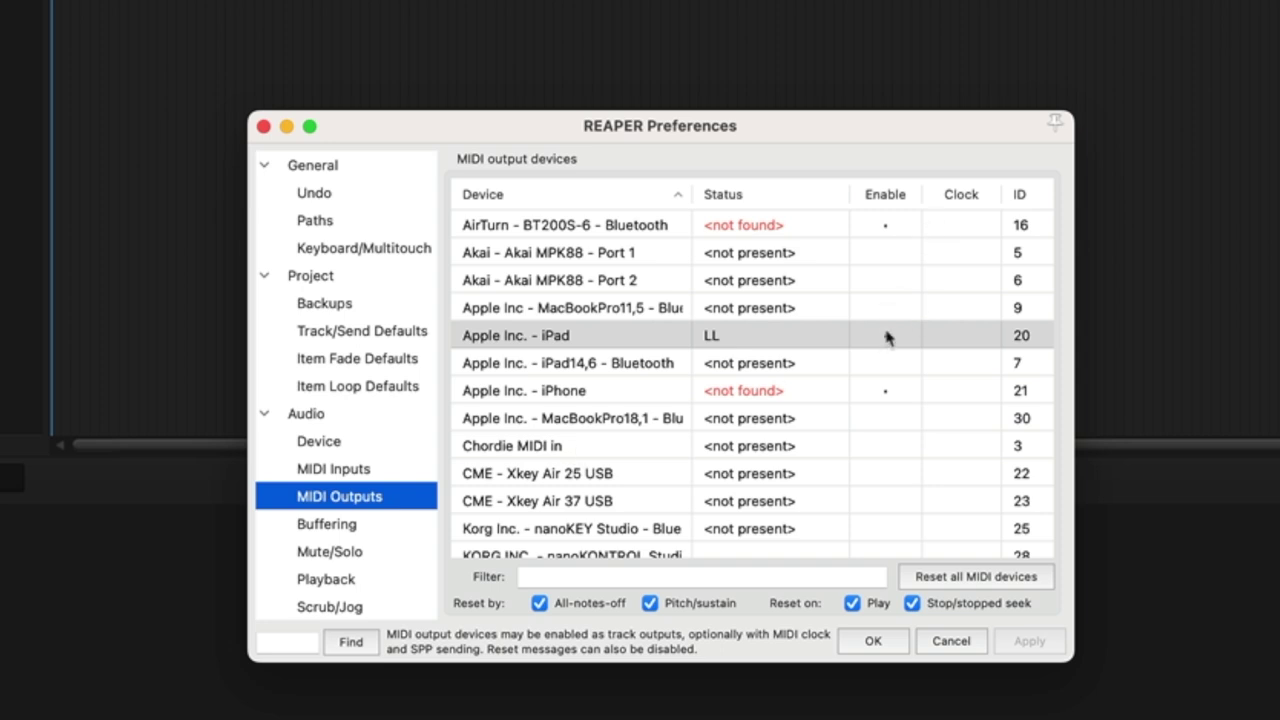
pyautogui.click(606, 396)
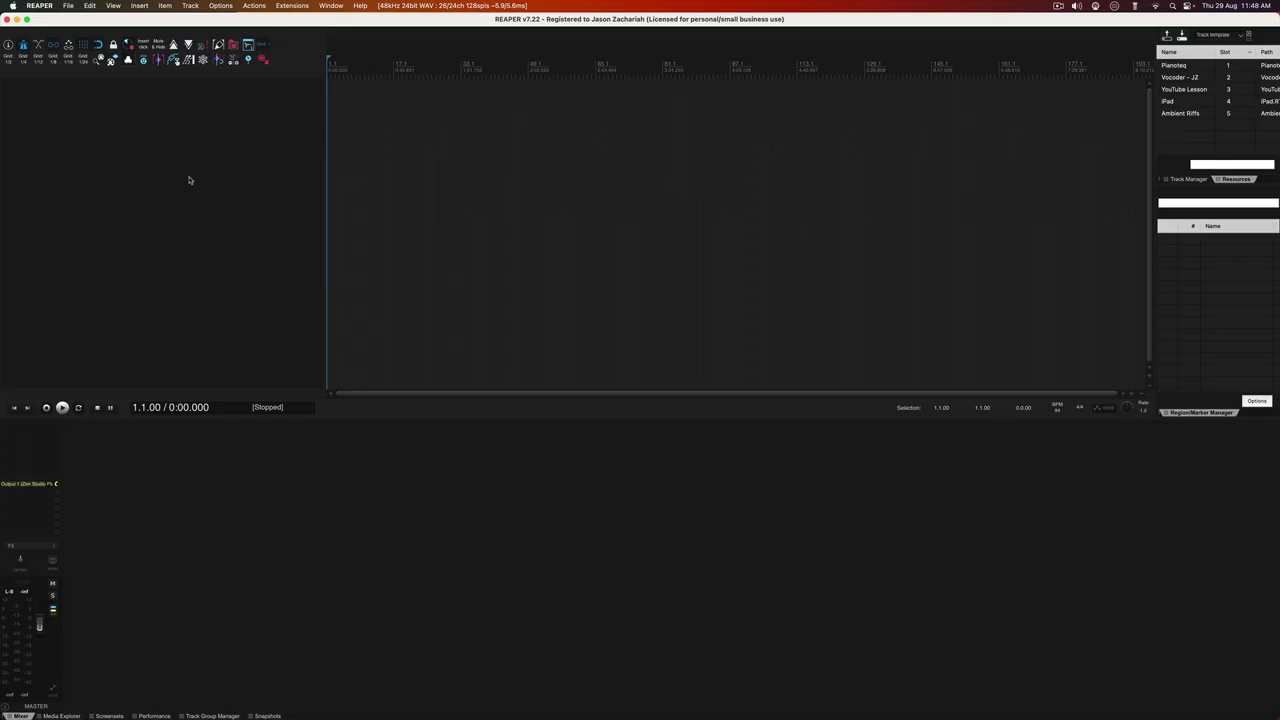
# - Add a new track and name it Keyboard MIDI
pyautogui.doubleClick(189, 180)
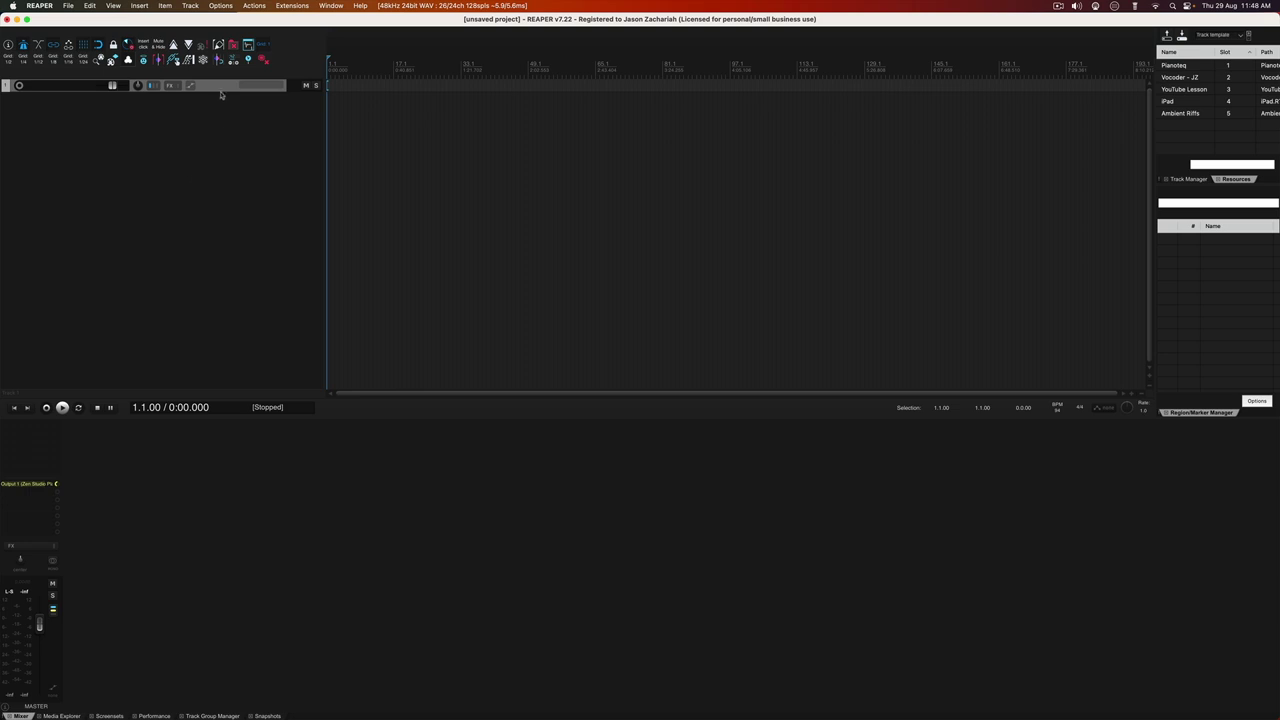
pyautogui.doubleClick(45, 88)
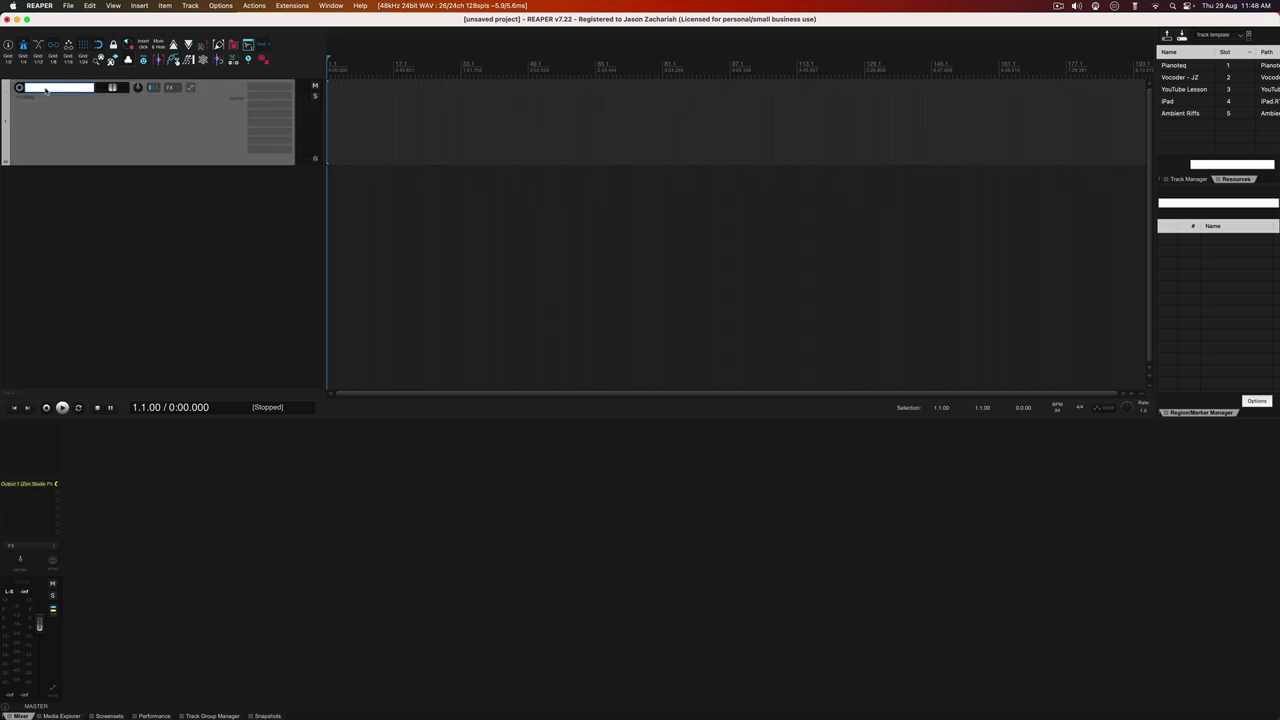
pyautogui.write('Keyboard MIDI')
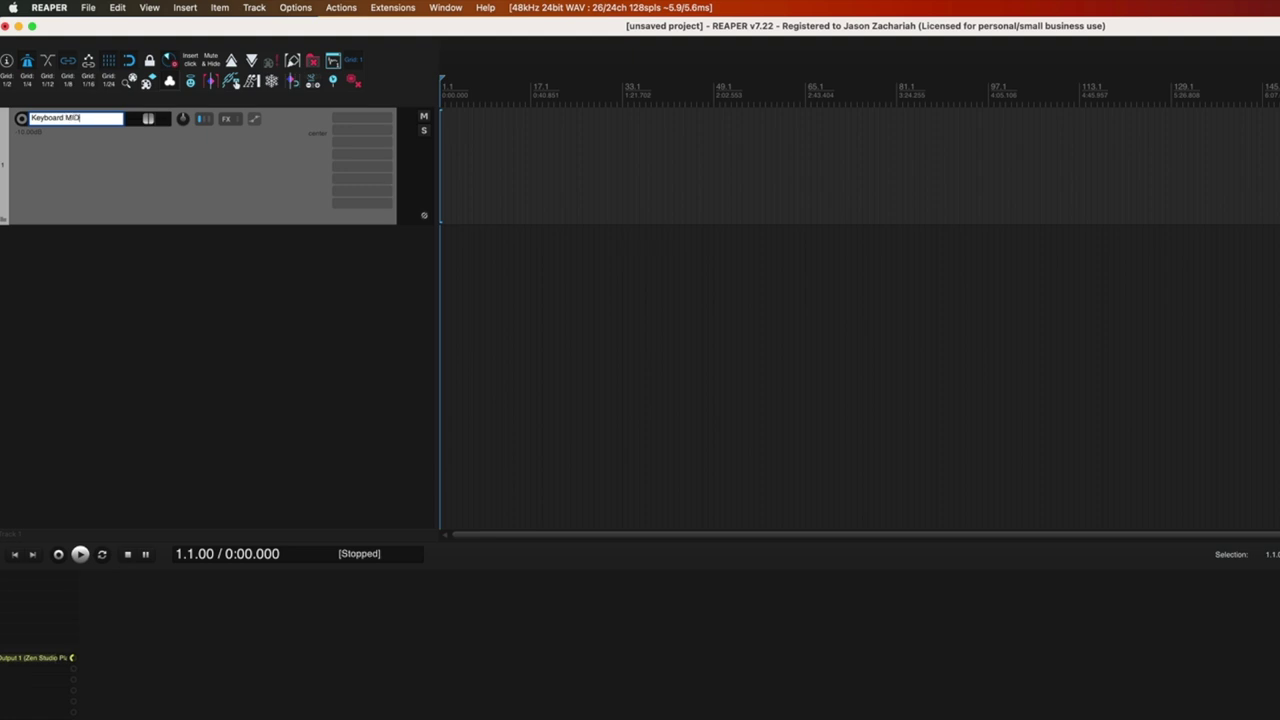
pyautogui.press('Return')
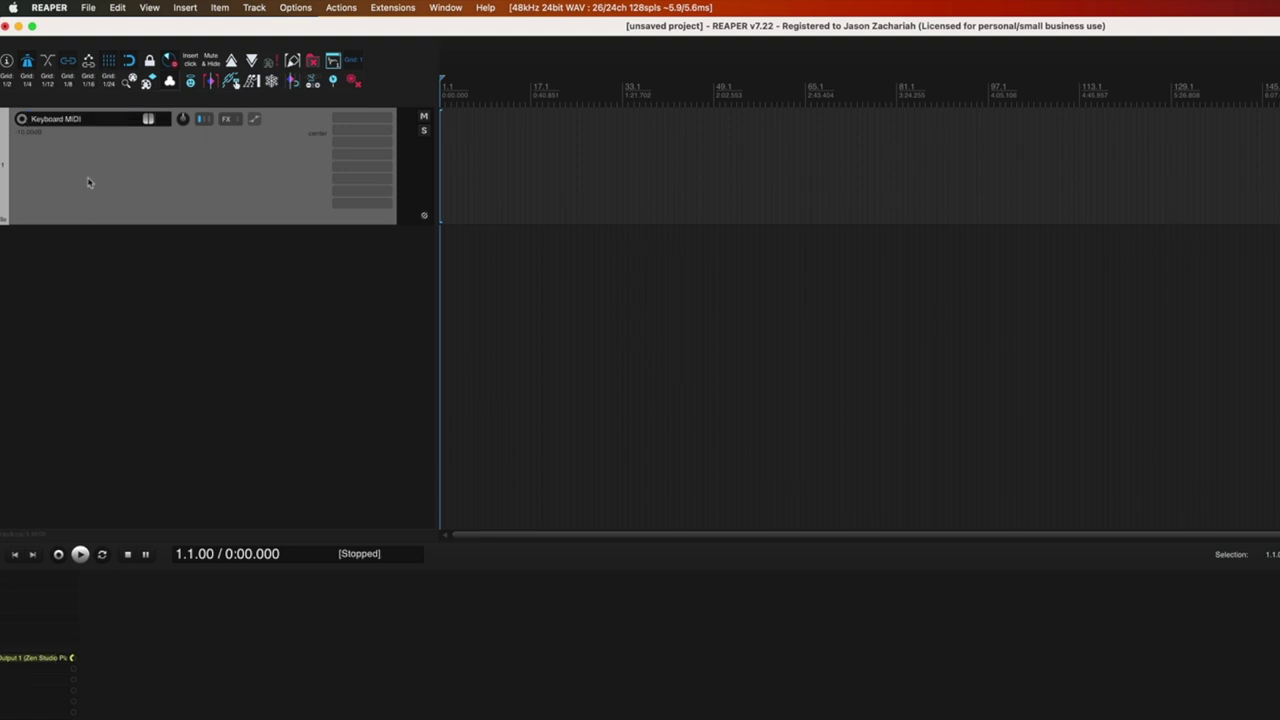
# - Arm the Keyboard MIDI track for recording and set its input to Roland - RD-88 - MIDI OUT1, all channels
pyautogui.click(22, 120)
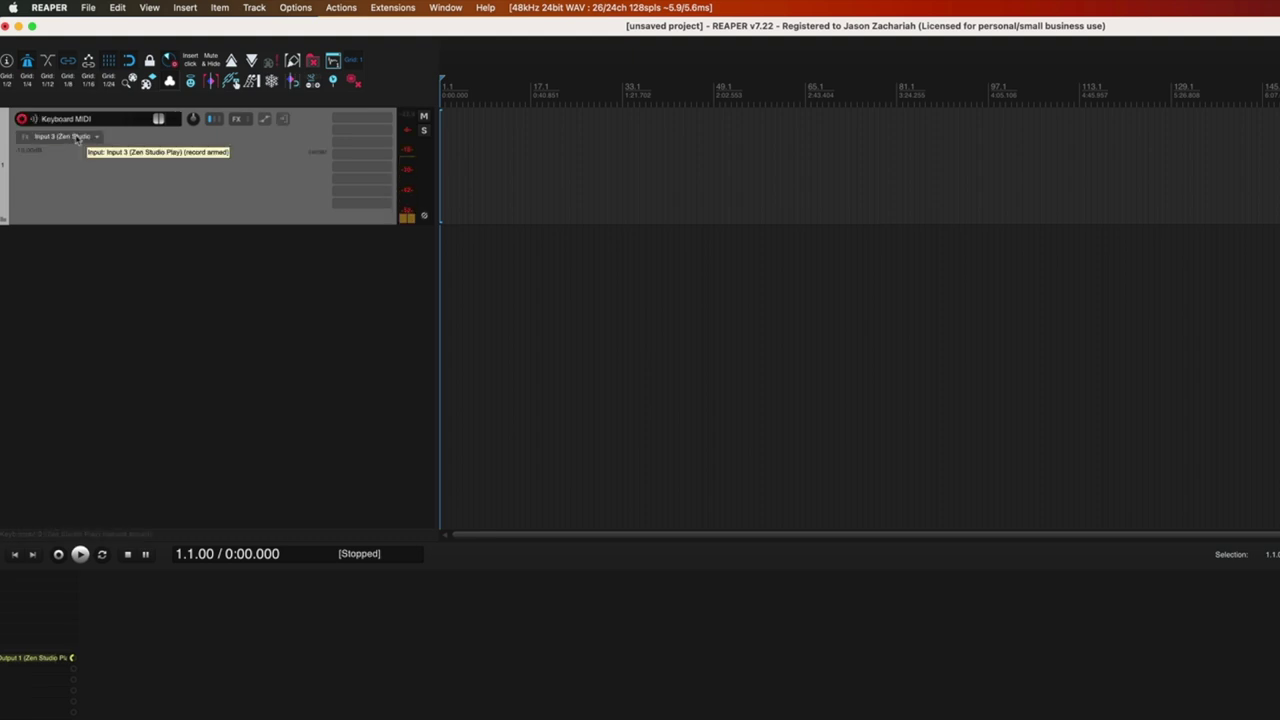
pyautogui.click(57, 138)
pyautogui.moveTo(104, 176)
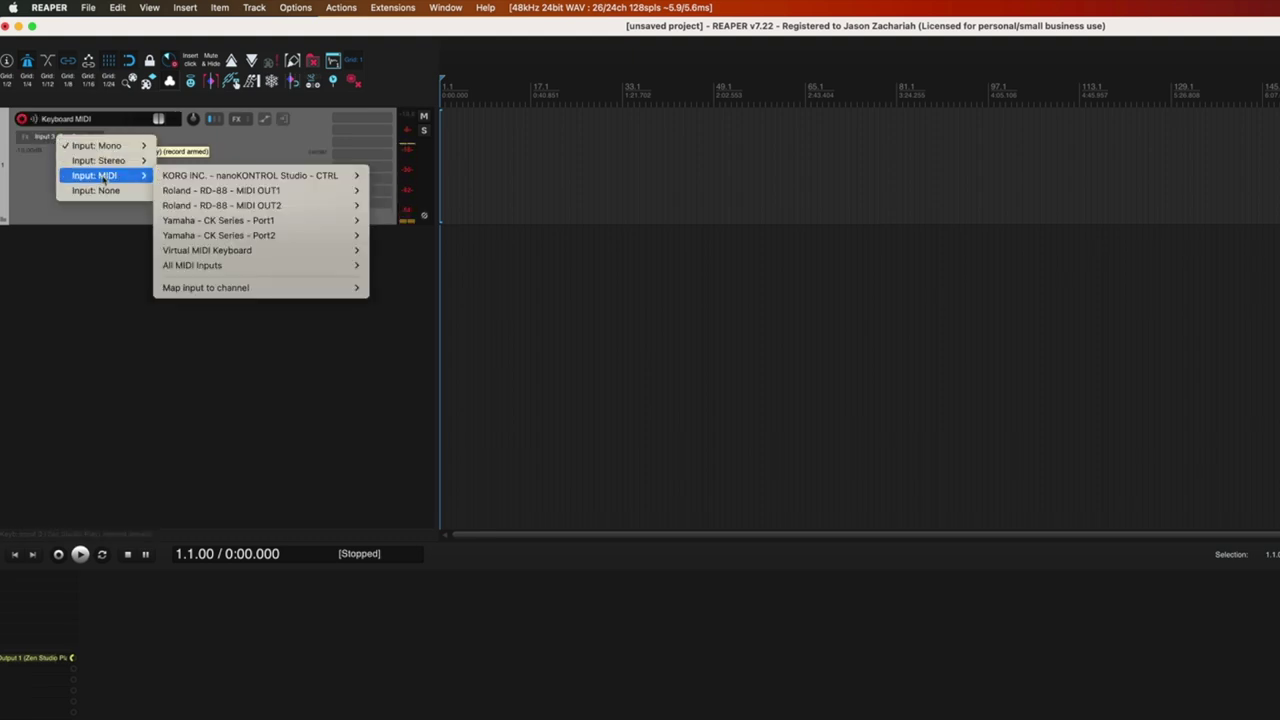
pyautogui.moveTo(292, 195)
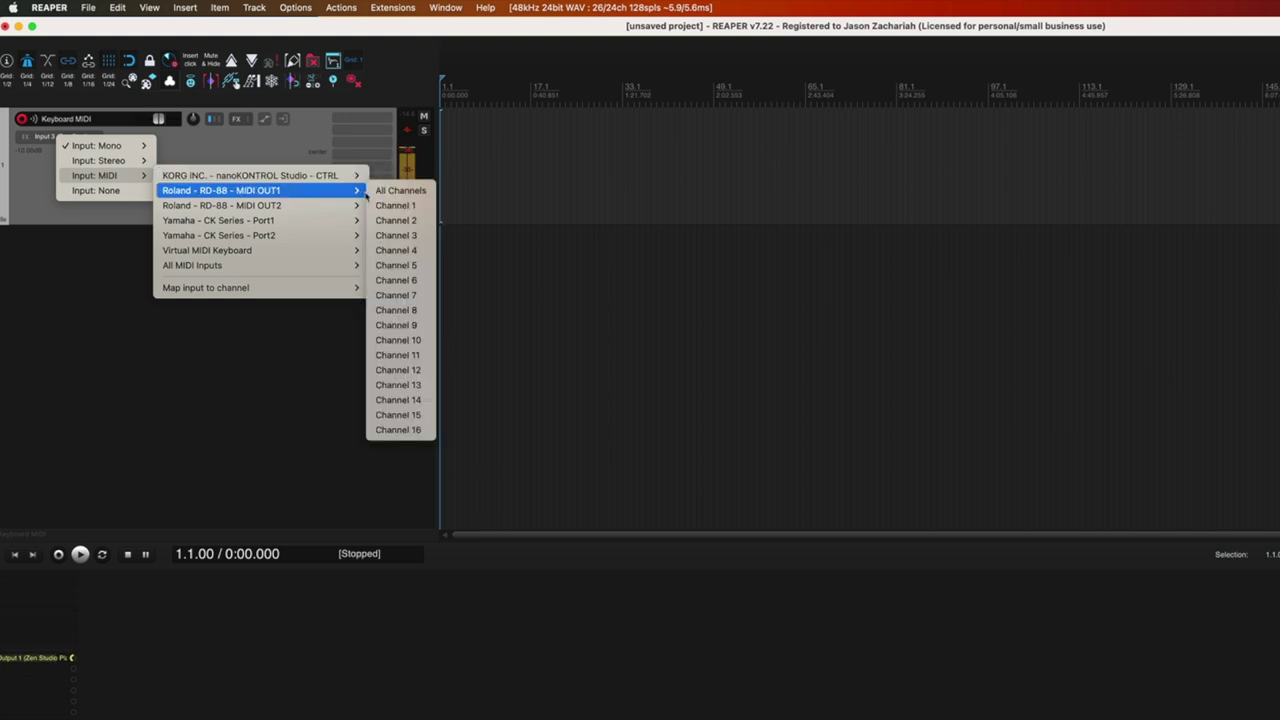
pyautogui.click(400, 190)
# - Change the Keyboard MIDI track's input to all MIDI inputs on all channels
pyautogui.click(88, 140)
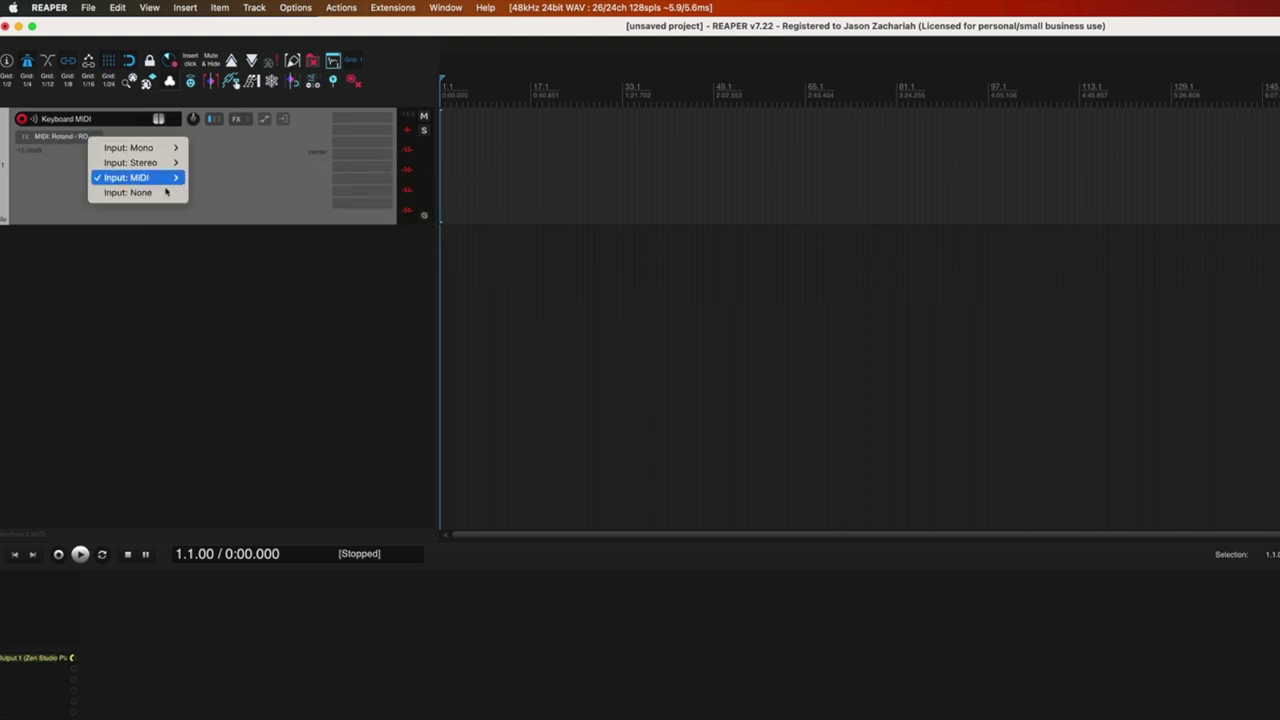
pyautogui.moveTo(160, 178)
pyautogui.moveTo(318, 267)
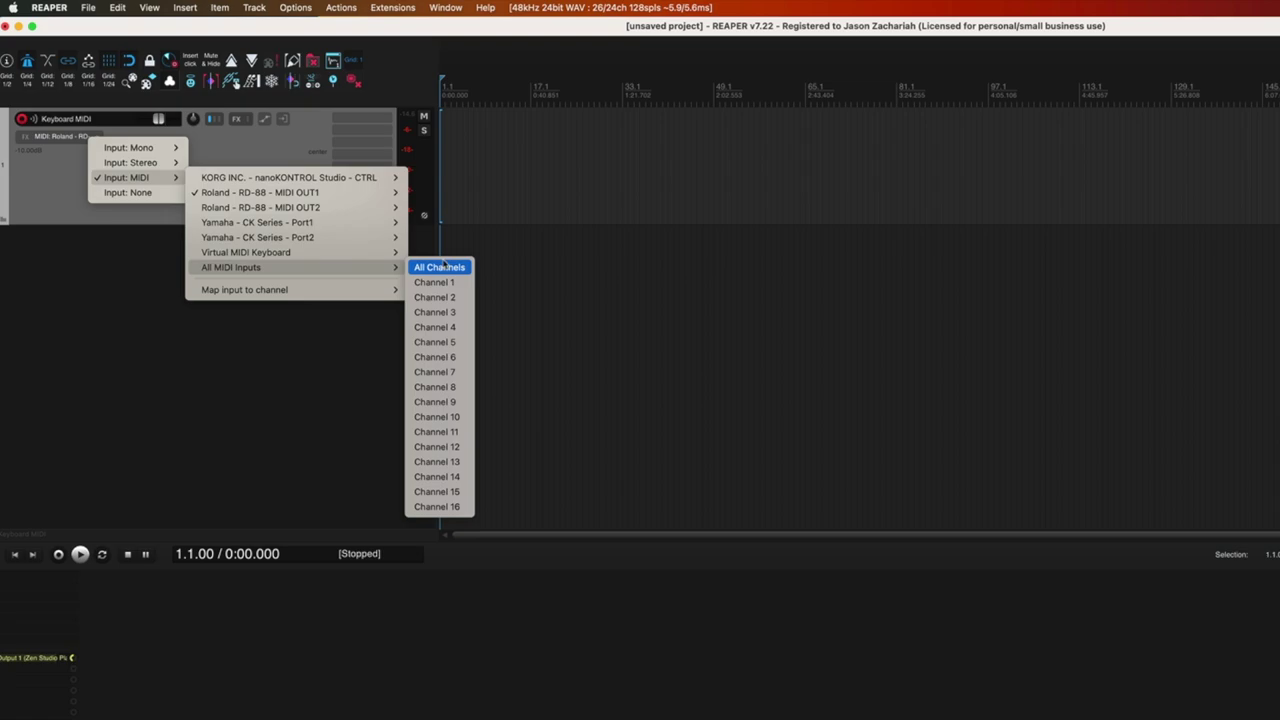
pyautogui.click(440, 267)
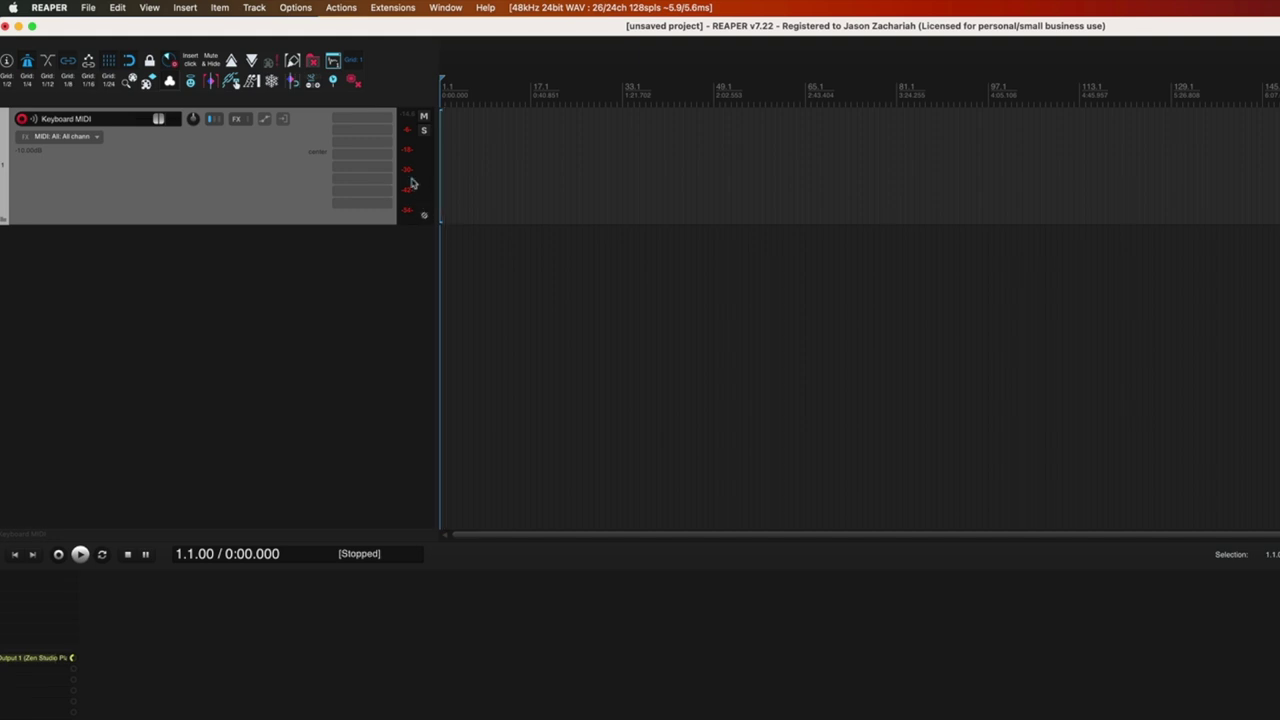
pyautogui.moveTo(412, 183)
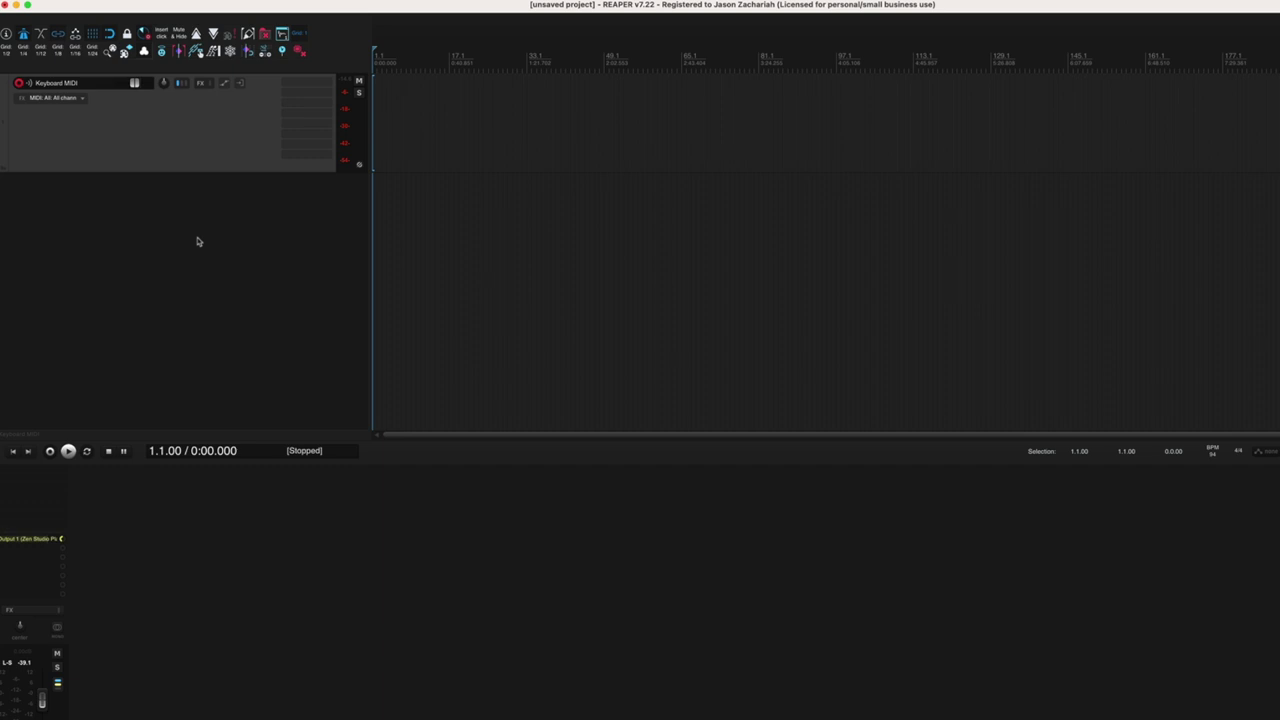
# - Add a second track below Keyboard MIDI, make it taller and name it iPad Audio
pyautogui.doubleClick(199, 240)
pyautogui.click(228, 286)
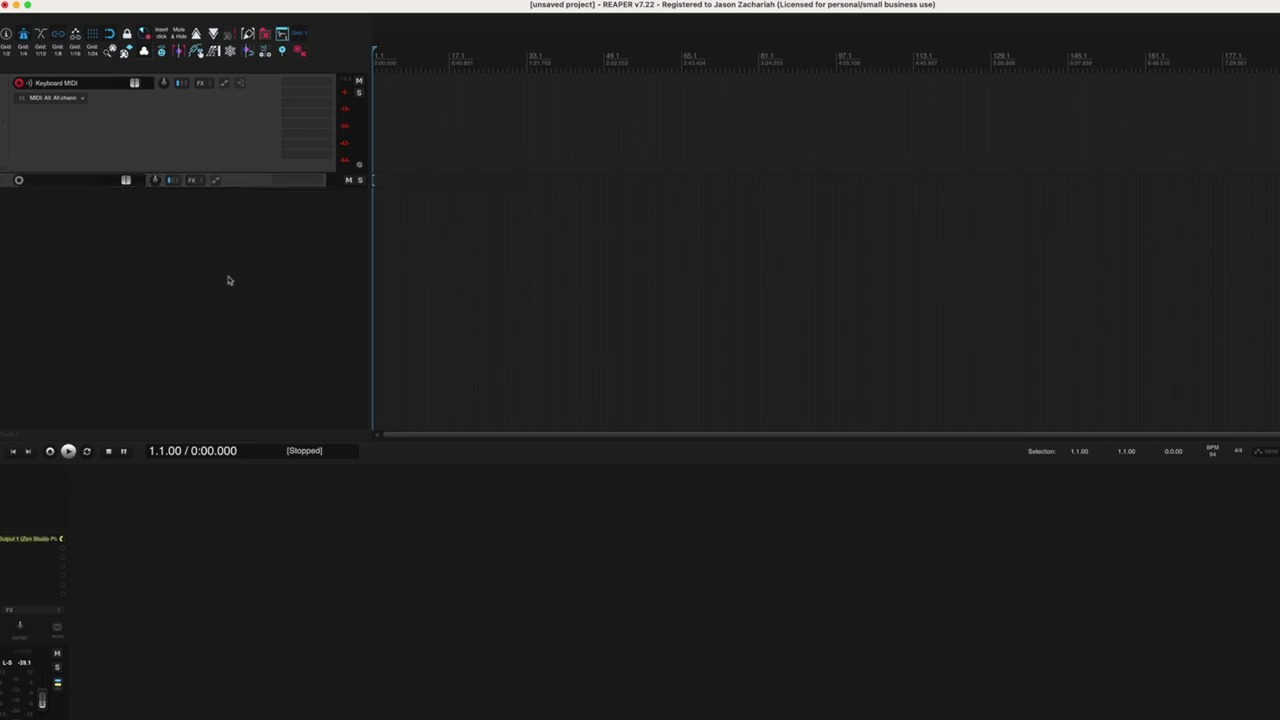
pyautogui.moveTo(236, 185); pyautogui.dragTo(236, 283)
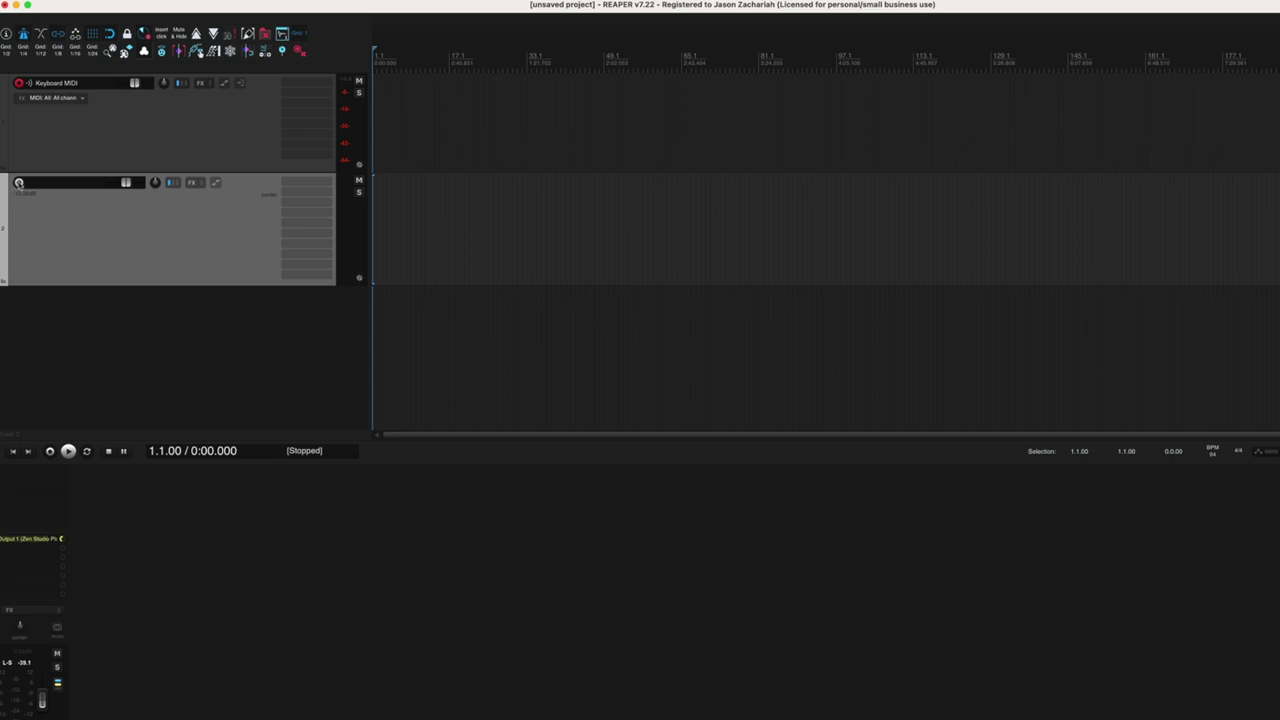
pyautogui.doubleClick(72, 188)
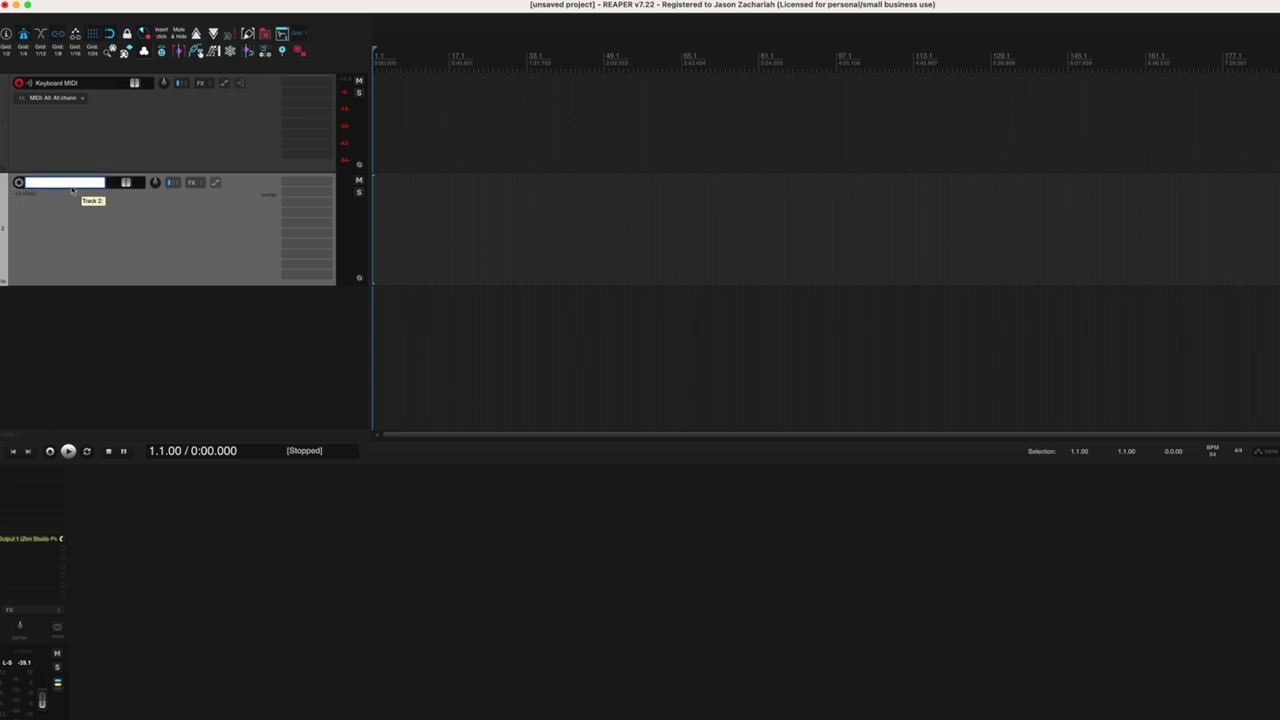
pyautogui.write('iPad Audio')
pyautogui.press('Return')
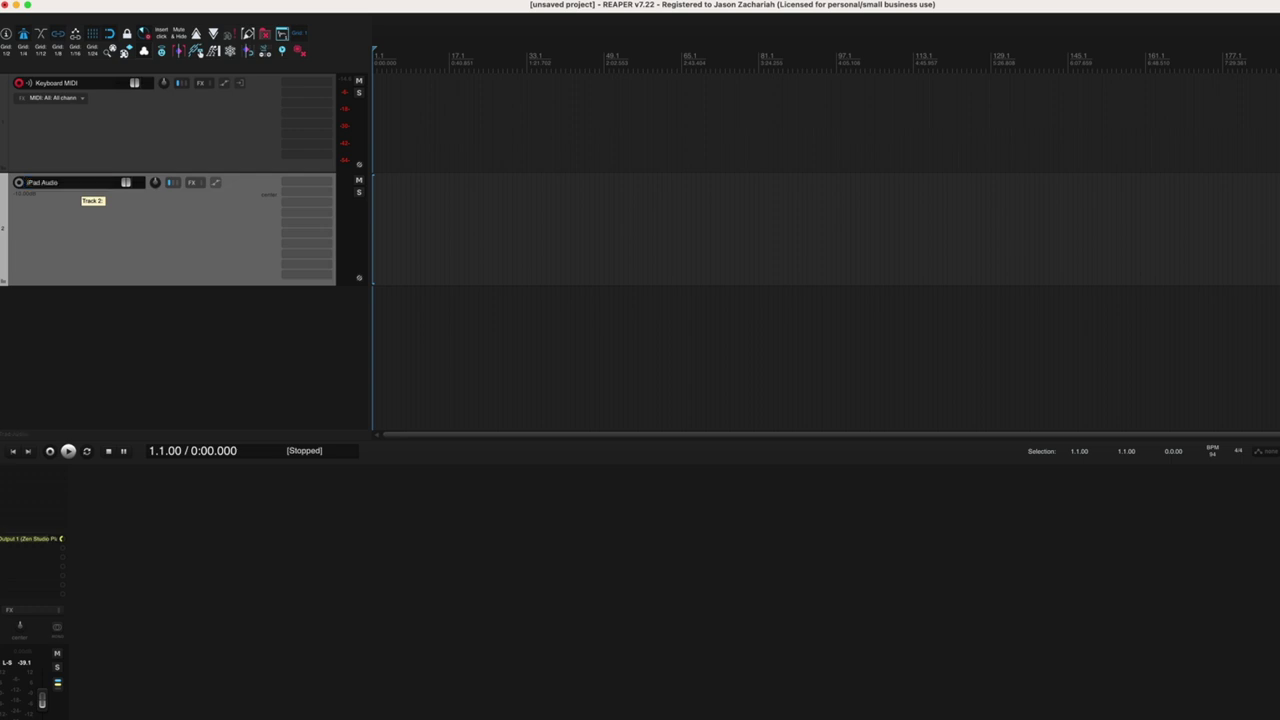
# - Arm the iPad Audio track for recording and set its stereo input to Input 1 (iPad) / Input 2 (iPad)
pyautogui.click(18, 182)
pyautogui.click(66, 198)
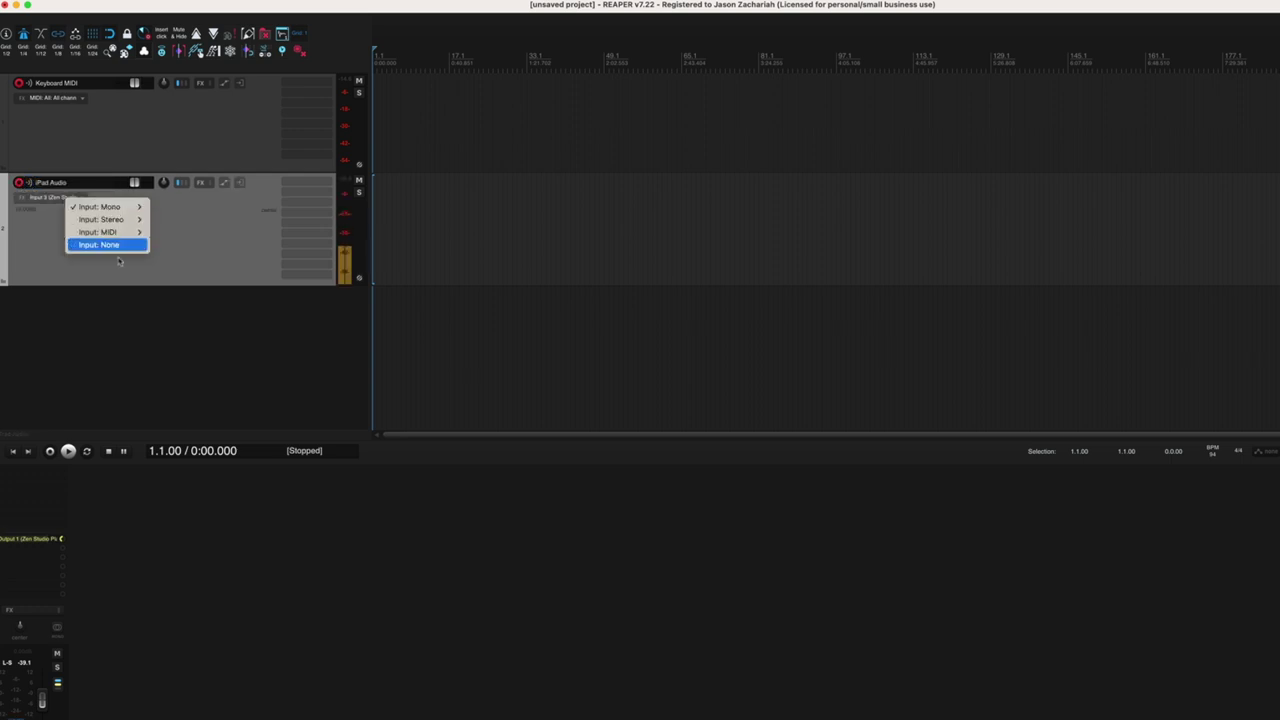
pyautogui.moveTo(105, 219)
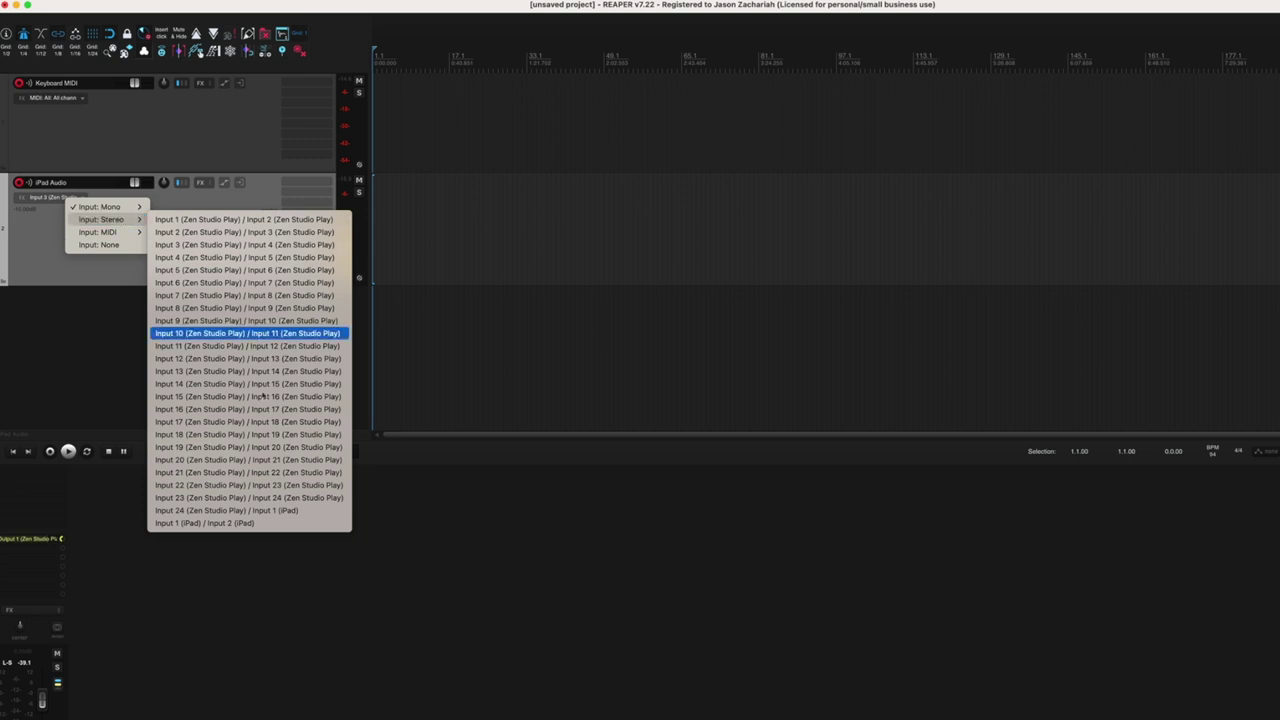
pyautogui.click(214, 523)
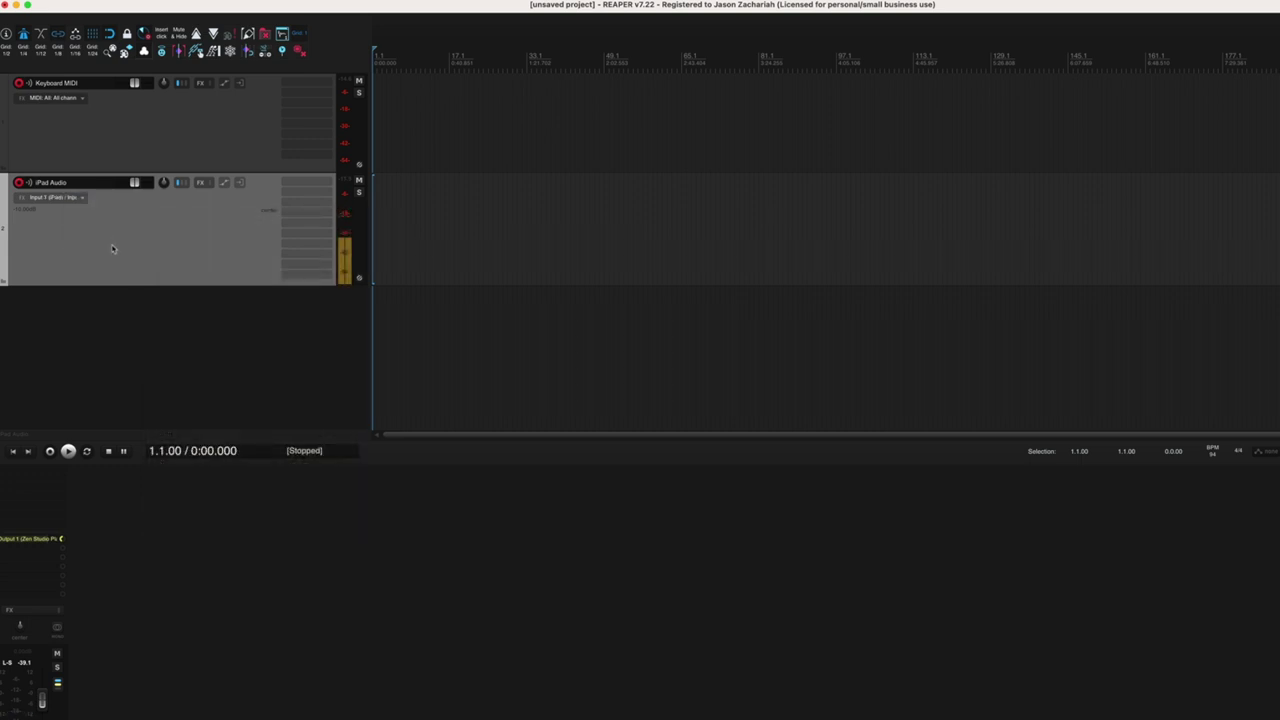
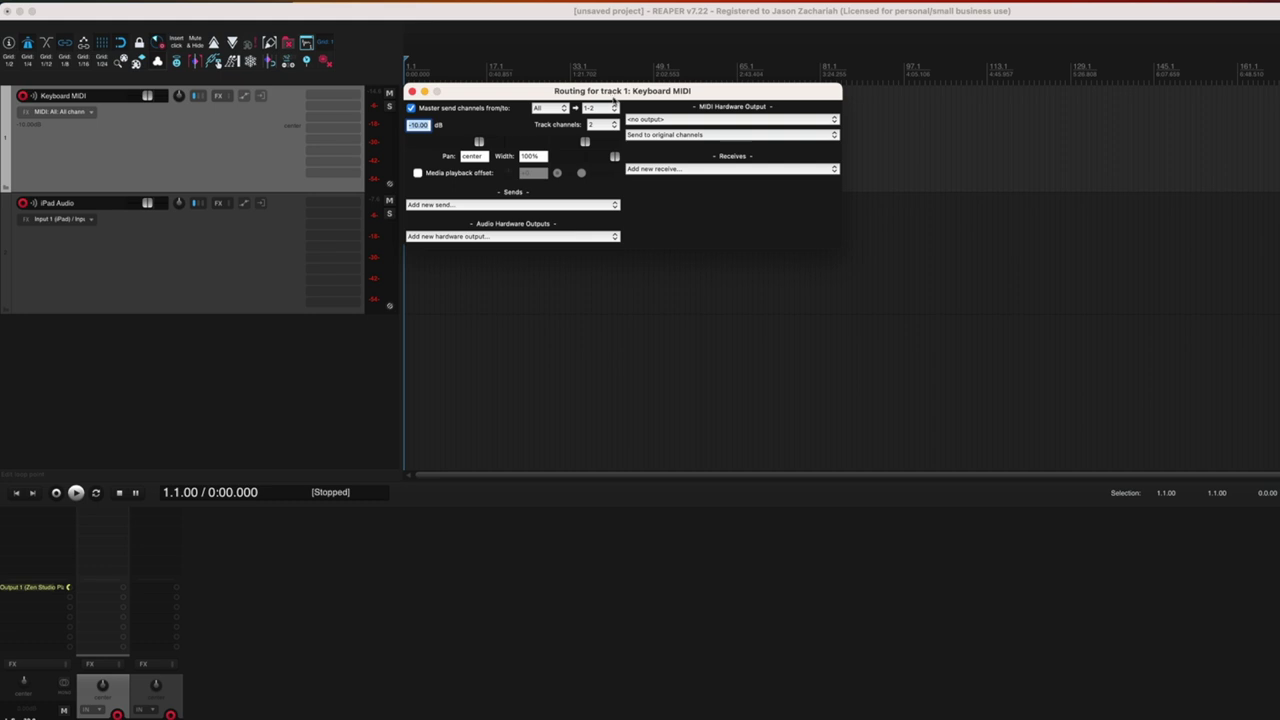
# - Route the Keyboard MIDI track's MIDI hardware output to Apple Inc. - iPad and close its routing window
pyautogui.moveTo(612, 96); pyautogui.dragTo(703, 284)
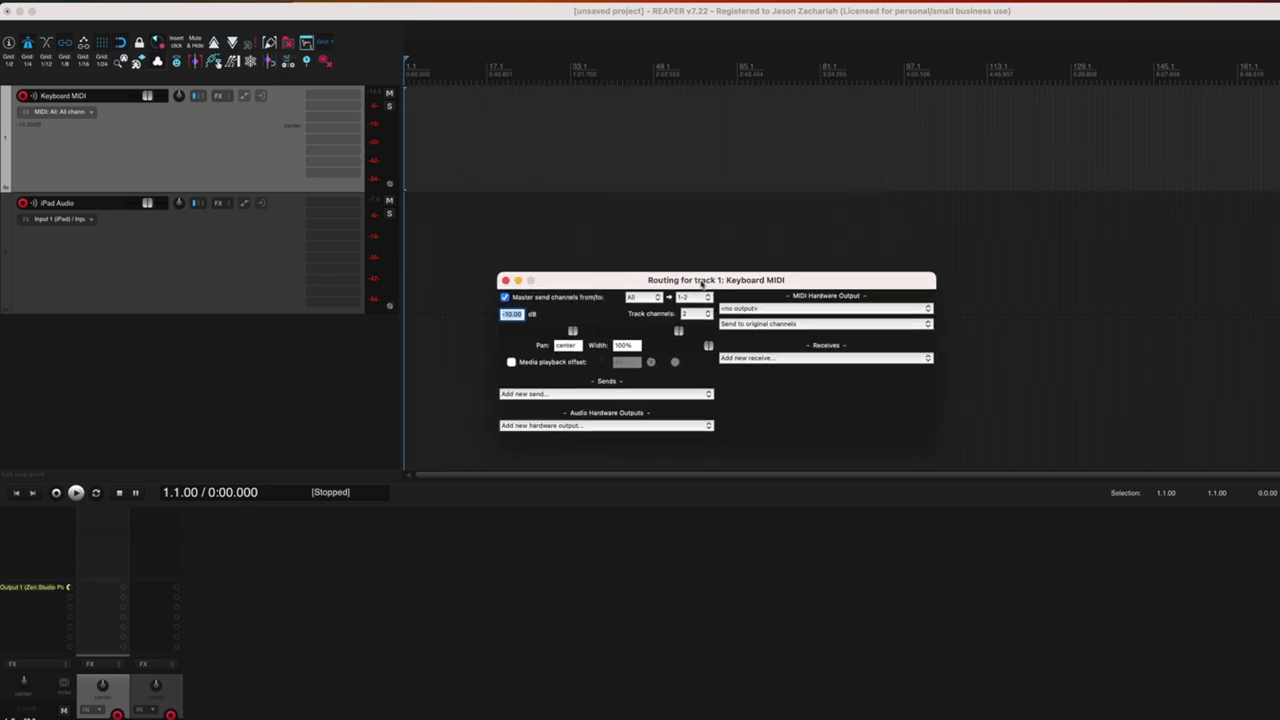
pyautogui.click(766, 310)
pyautogui.click(758, 307)
pyautogui.click(757, 309)
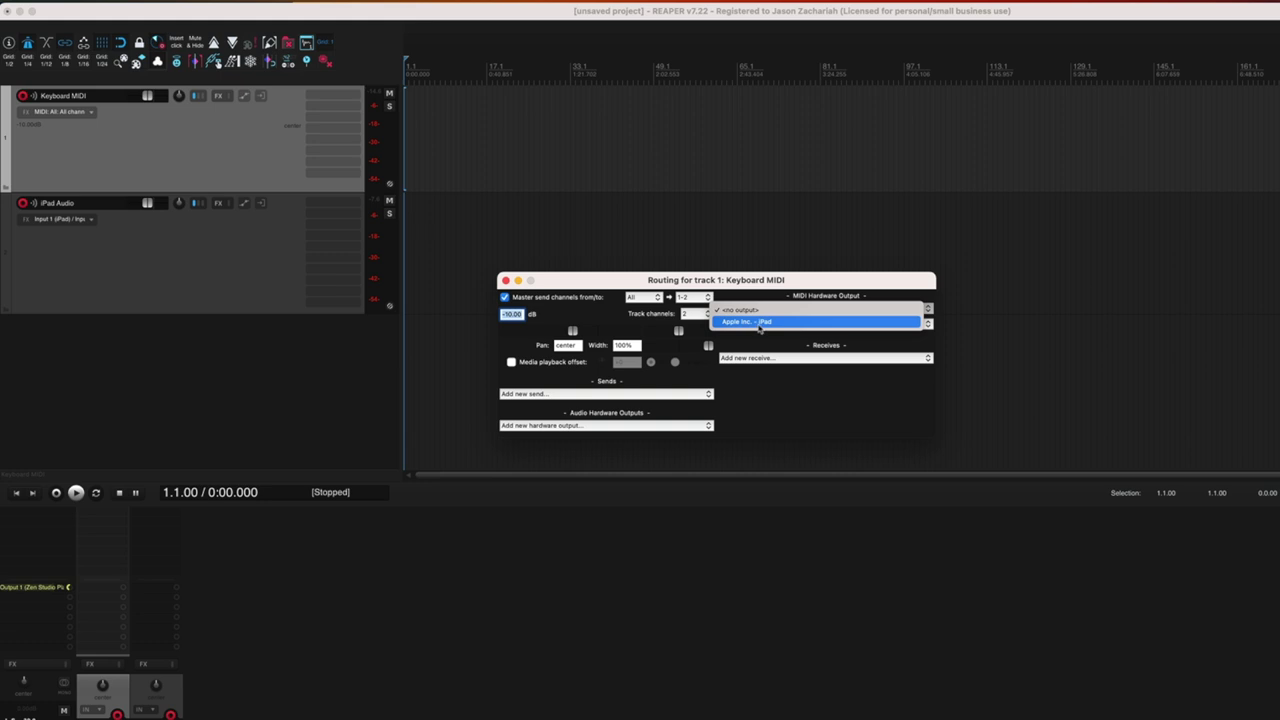
pyautogui.click(758, 322)
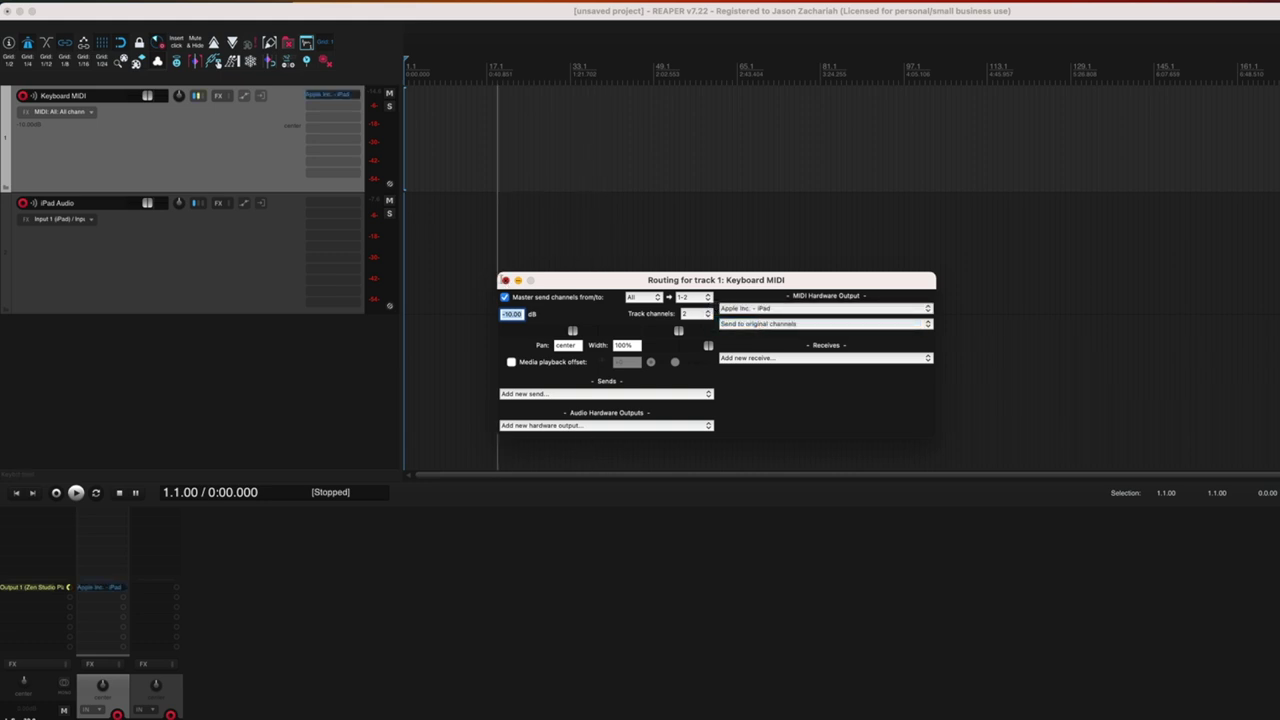
pyautogui.click(505, 280)
pyautogui.click(320, 605)
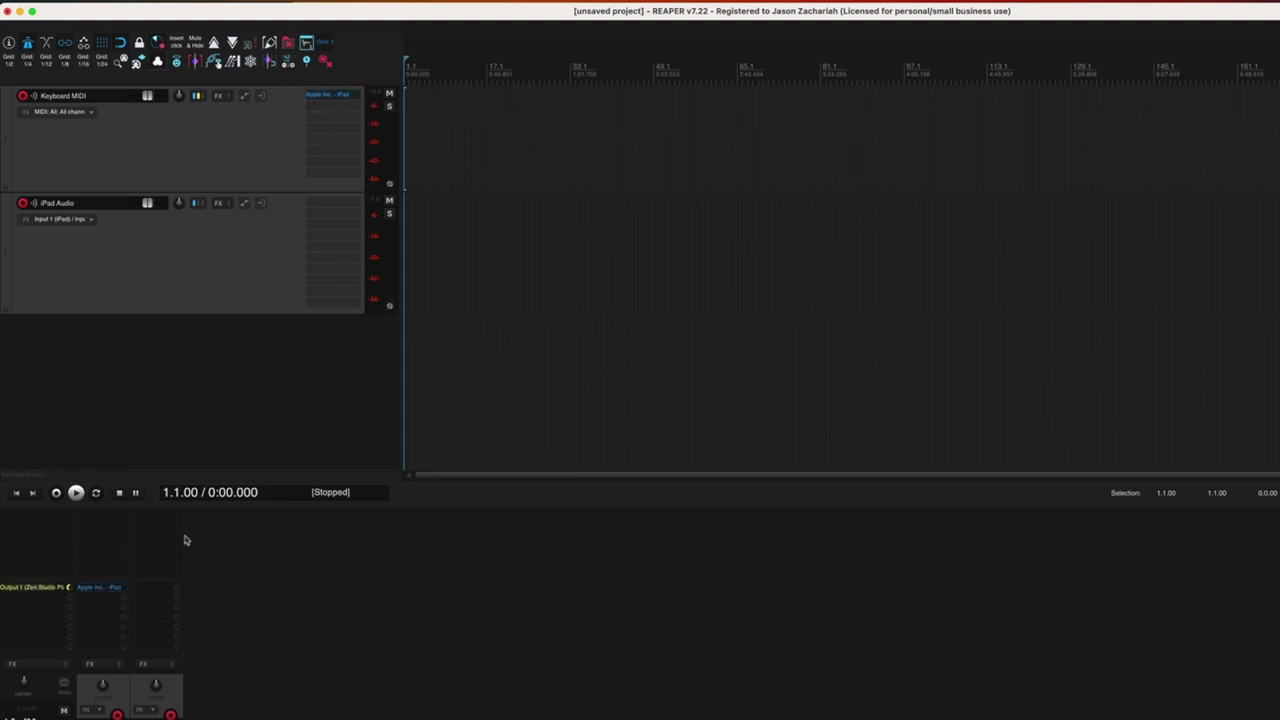
# - Find "piano" plug-ins, add VST3i: Pianoteq 8 (Modartt) to the Keyboard MIDI track and close the effect windows
pyautogui.click(118, 693)
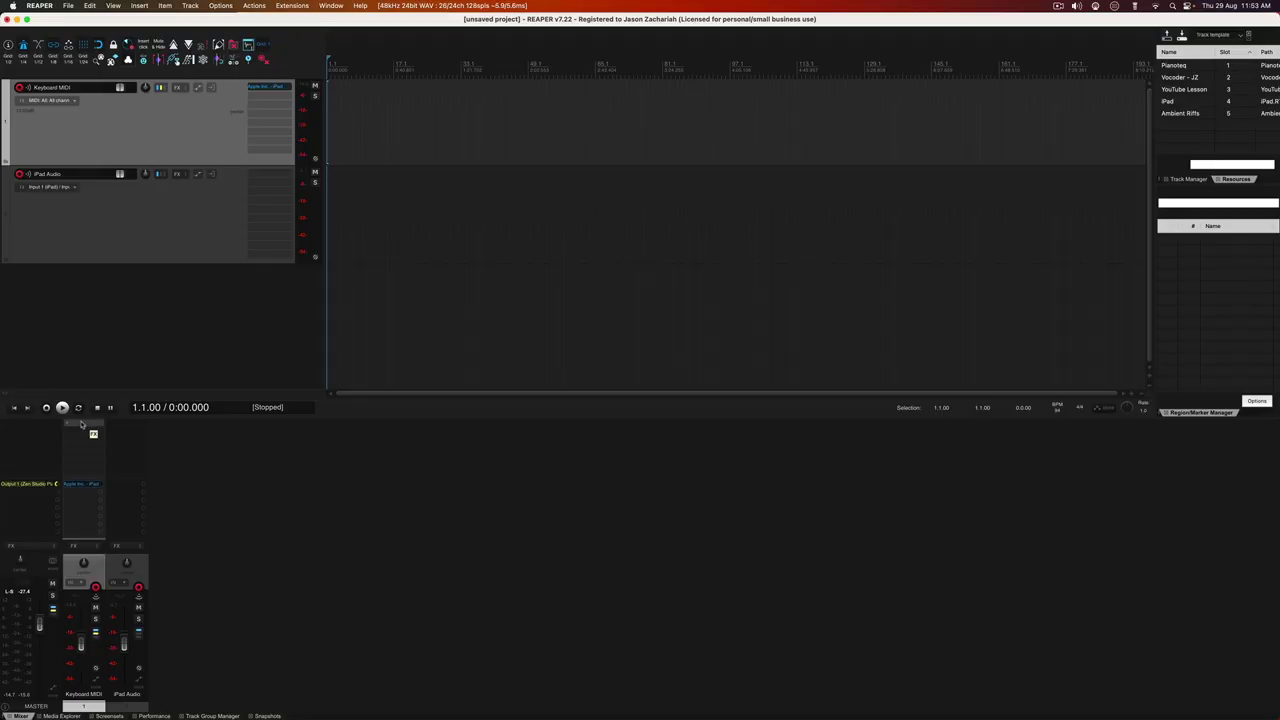
pyautogui.rightClick(82, 424)
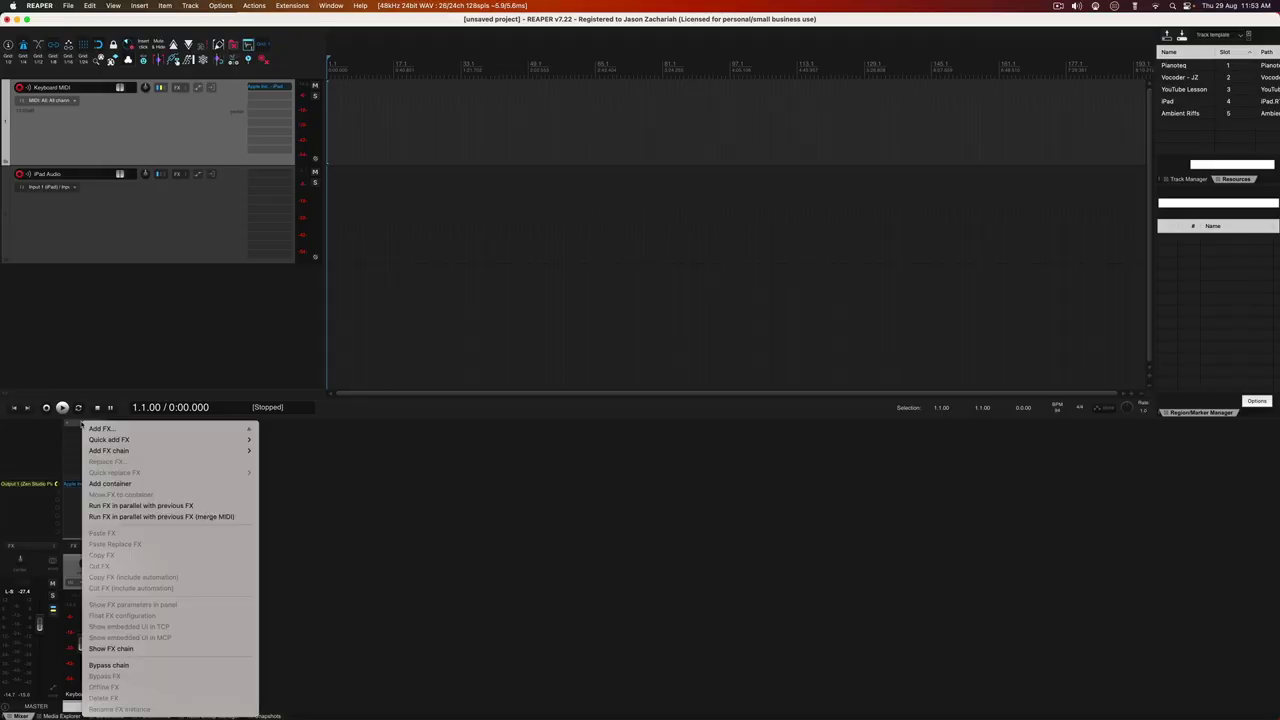
pyautogui.click(82, 557)
pyautogui.click(82, 546)
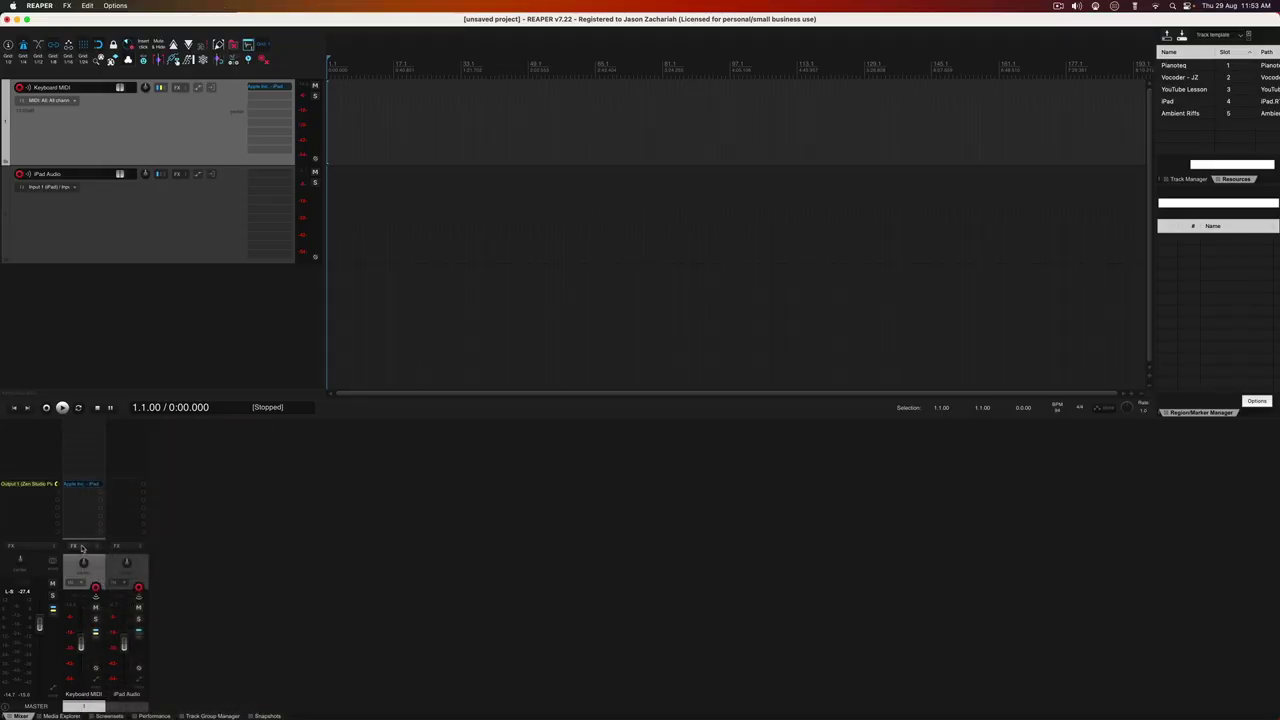
pyautogui.click(281, 686)
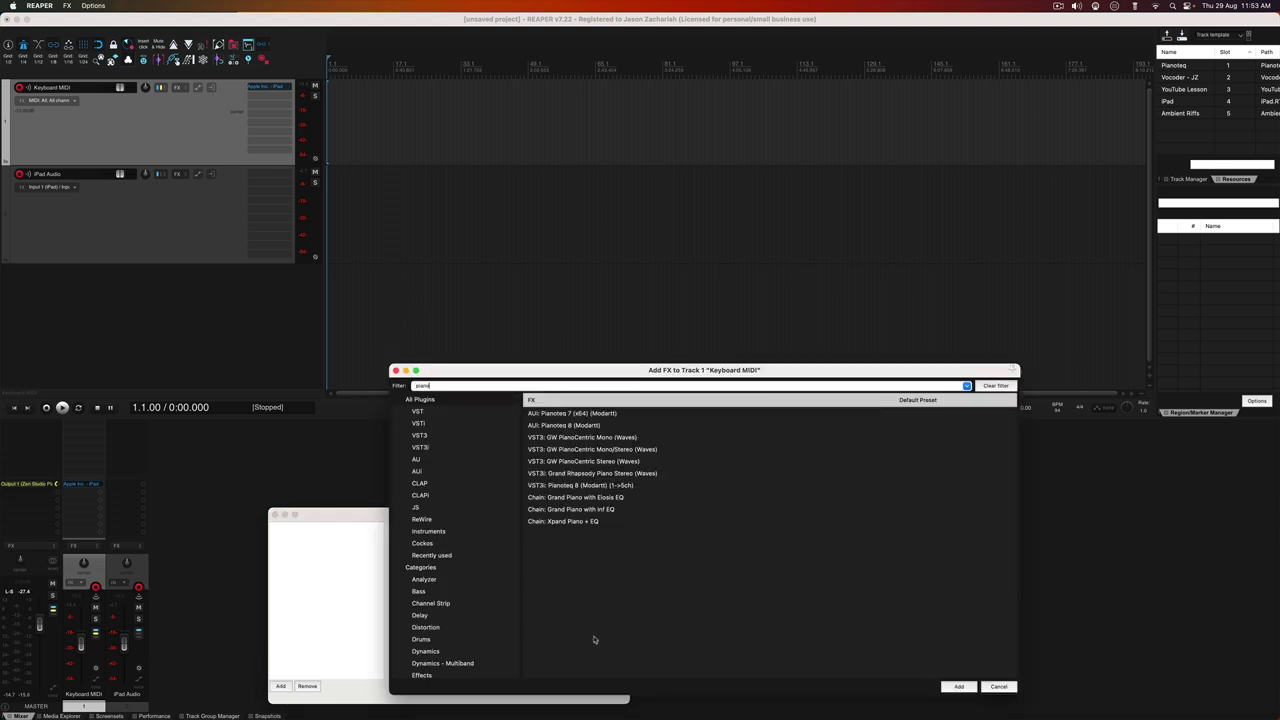
pyautogui.click(579, 486)
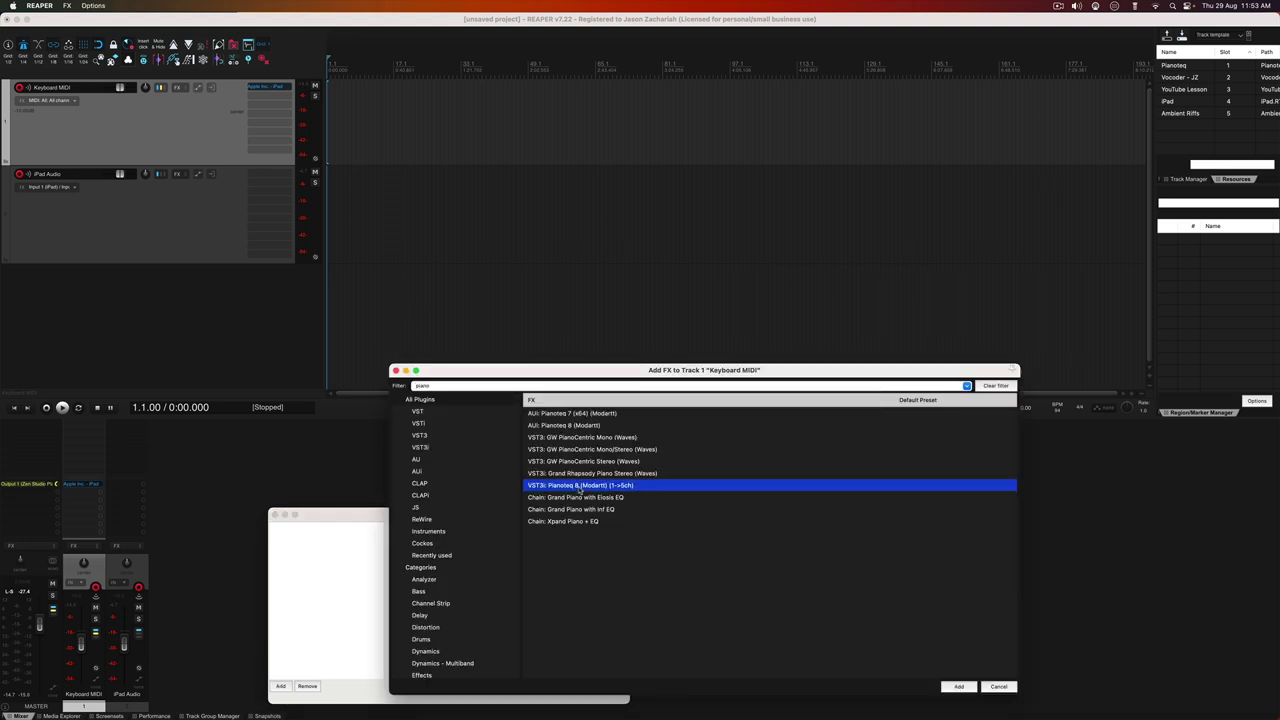
pyautogui.doubleClick(579, 486)
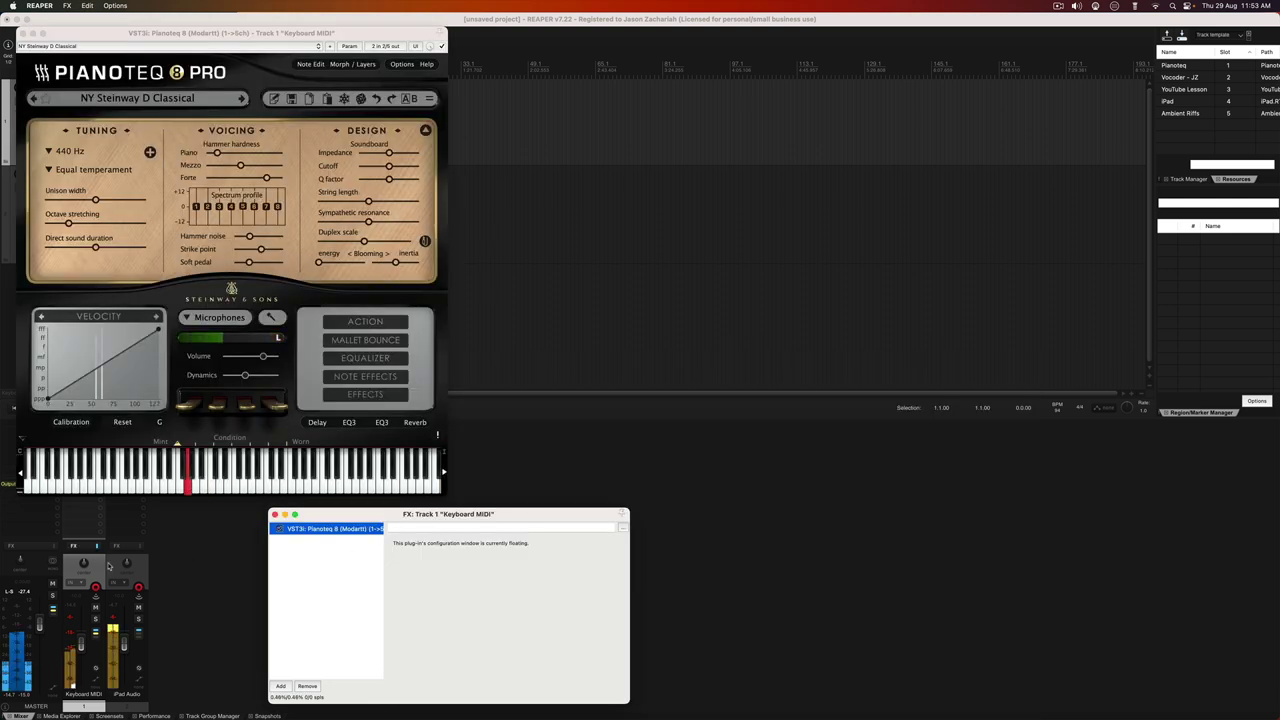
pyautogui.click(274, 514)
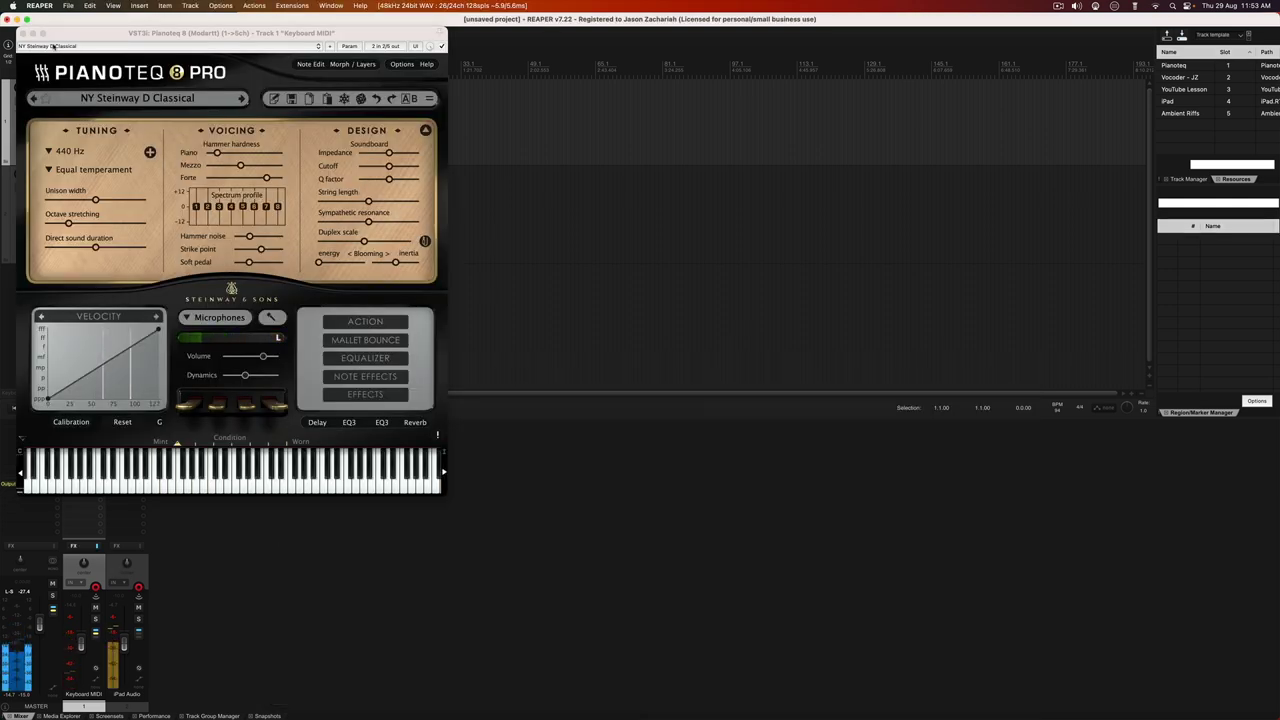
pyautogui.click(23, 33)
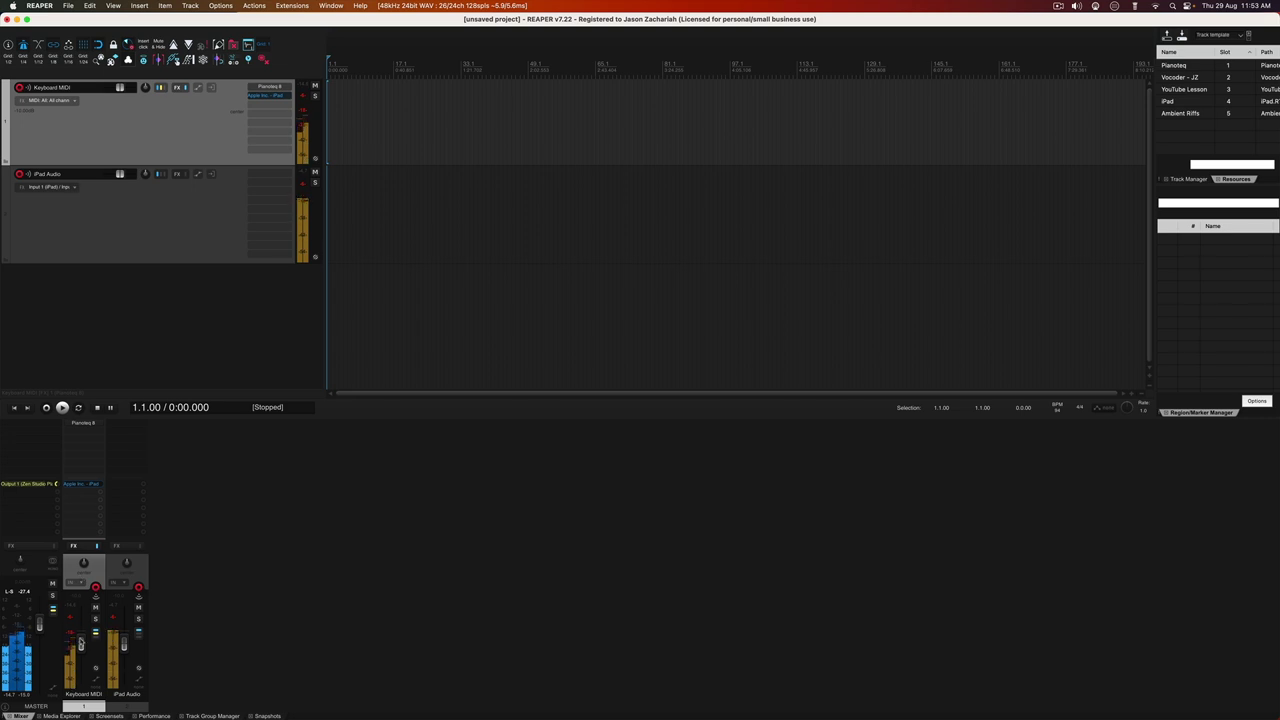
# - Balance the Keyboard MIDI and iPad Audio volumes, briefly viewing the Pianoteq 8 window, and set iPad Audio to about -7.9 dB
pyautogui.moveTo(81, 644); pyautogui.dragTo(103, 690)
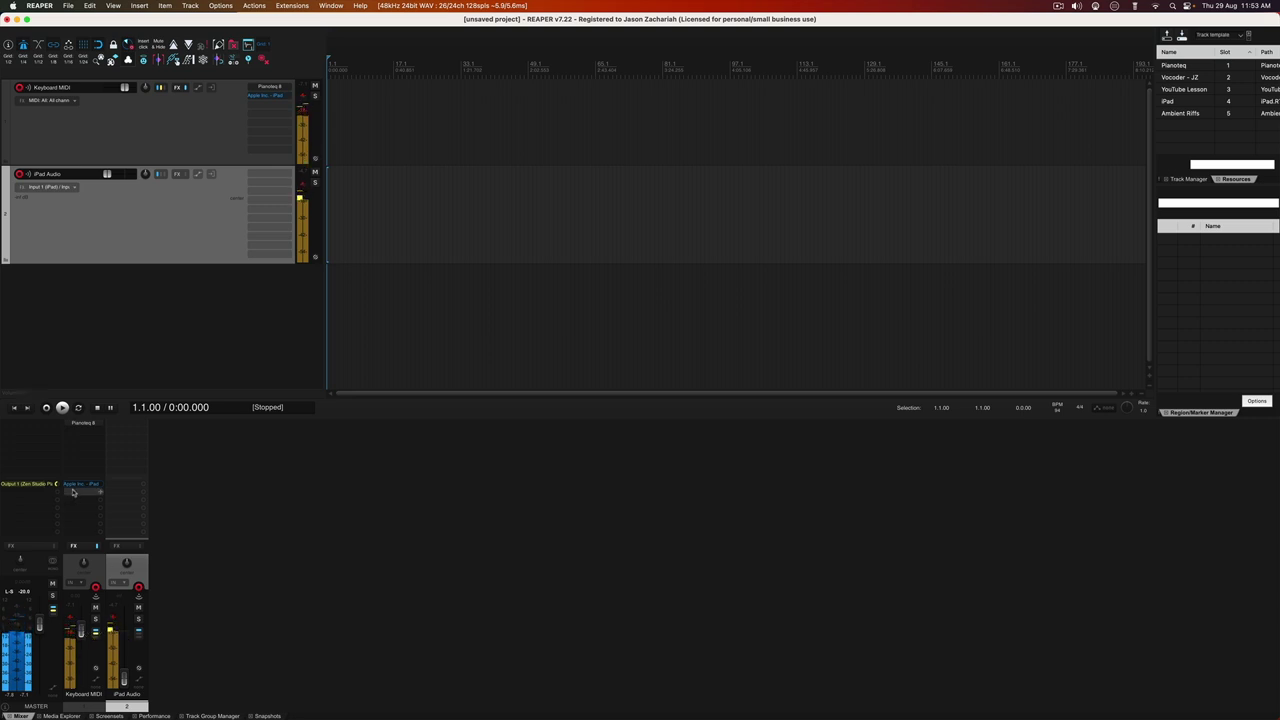
pyautogui.click(84, 424)
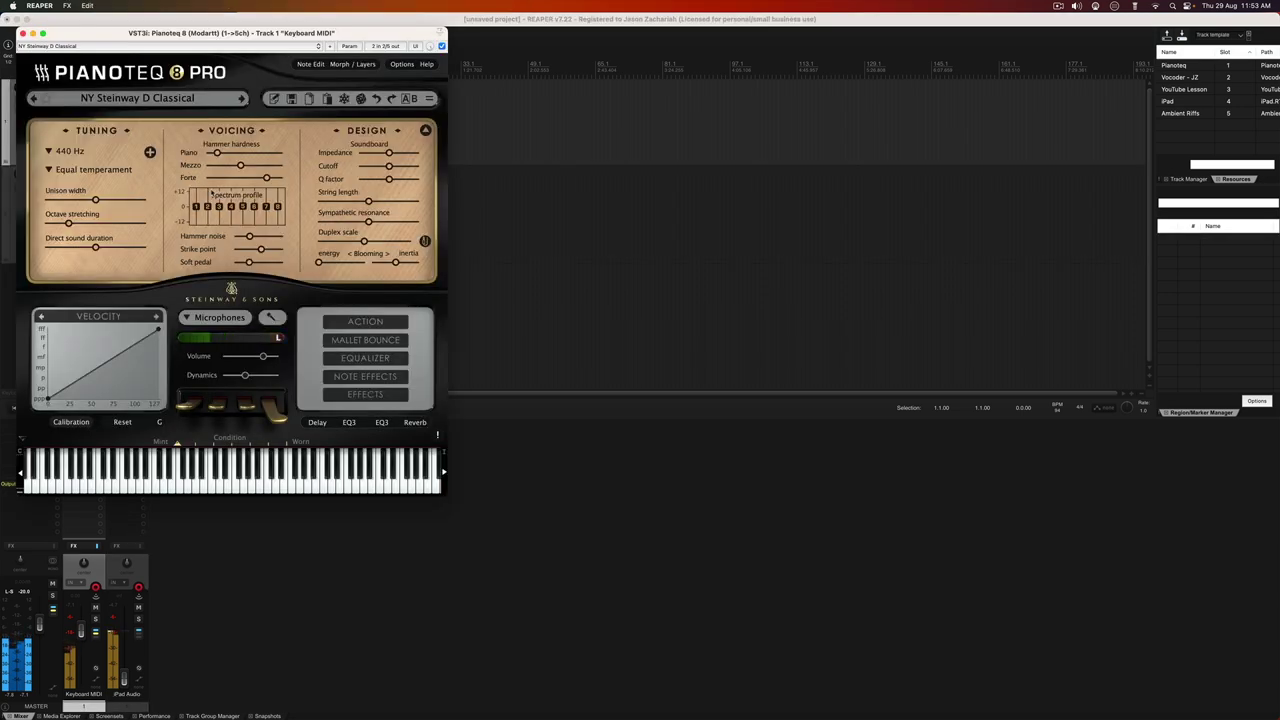
pyautogui.moveTo(227, 34); pyautogui.dragTo(483, 174)
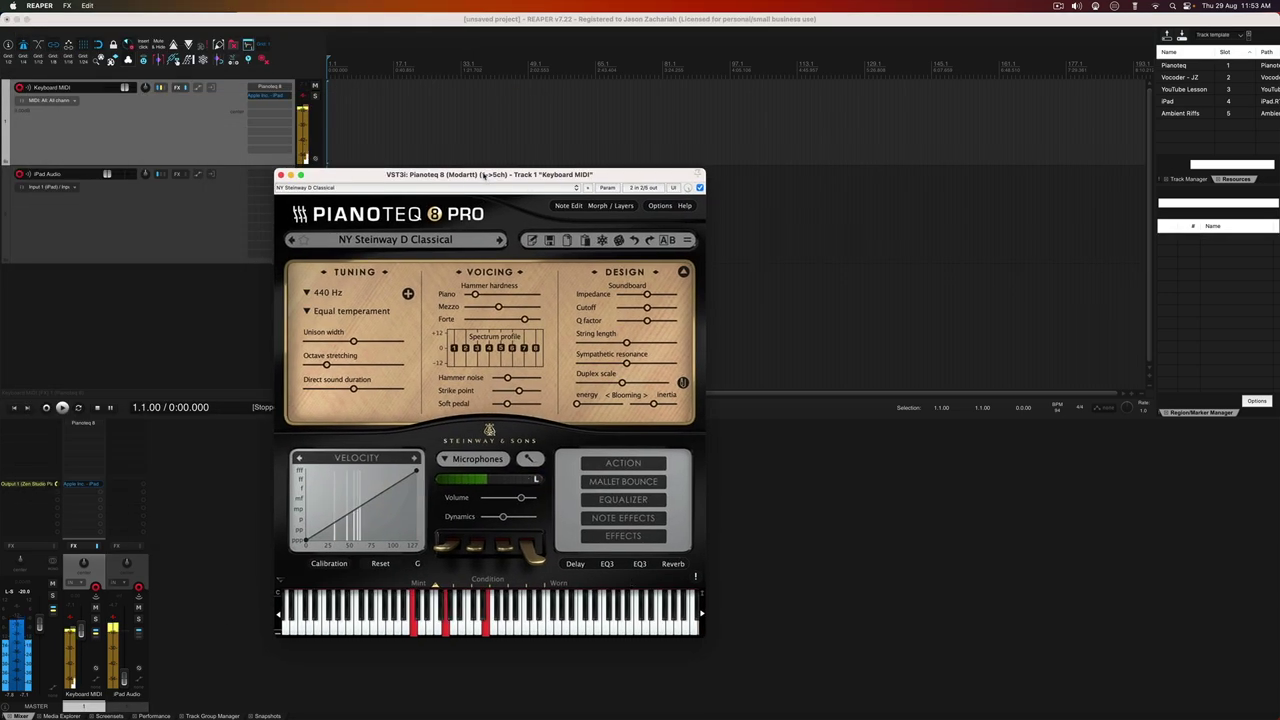
pyautogui.click(281, 176)
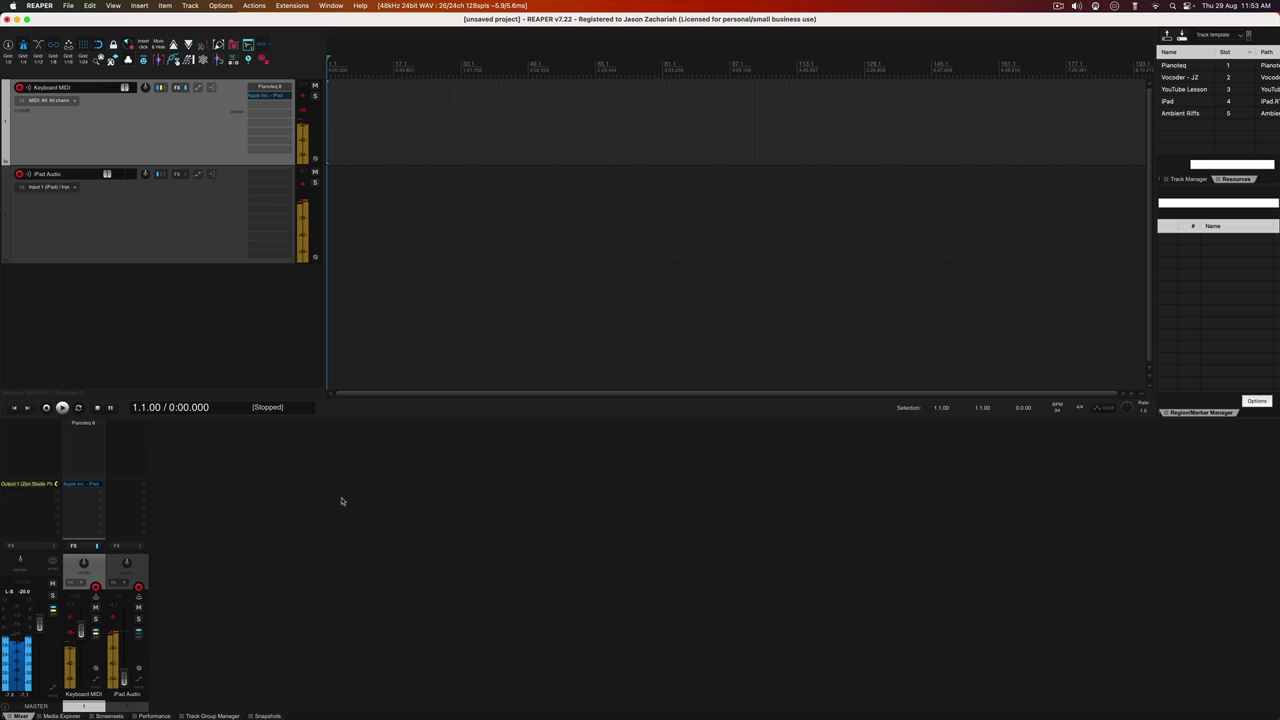
pyautogui.click(125, 633)
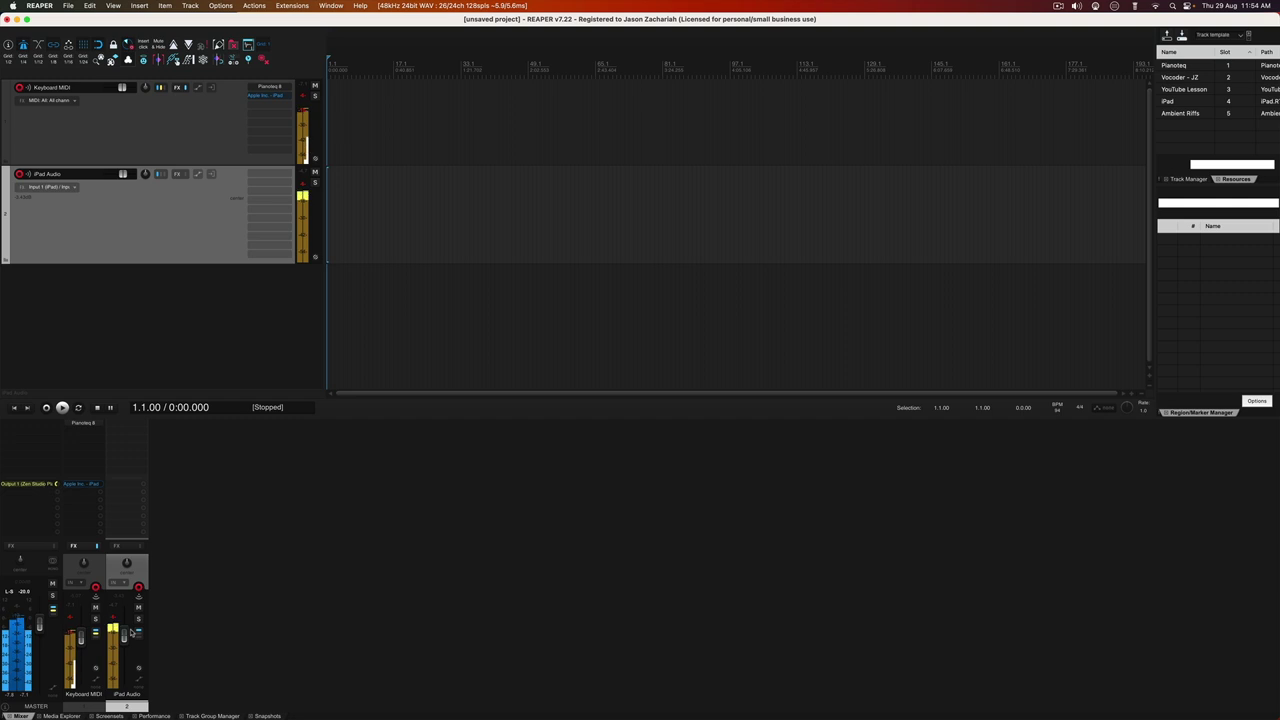
pyautogui.moveTo(125, 634); pyautogui.dragTo(124, 645)
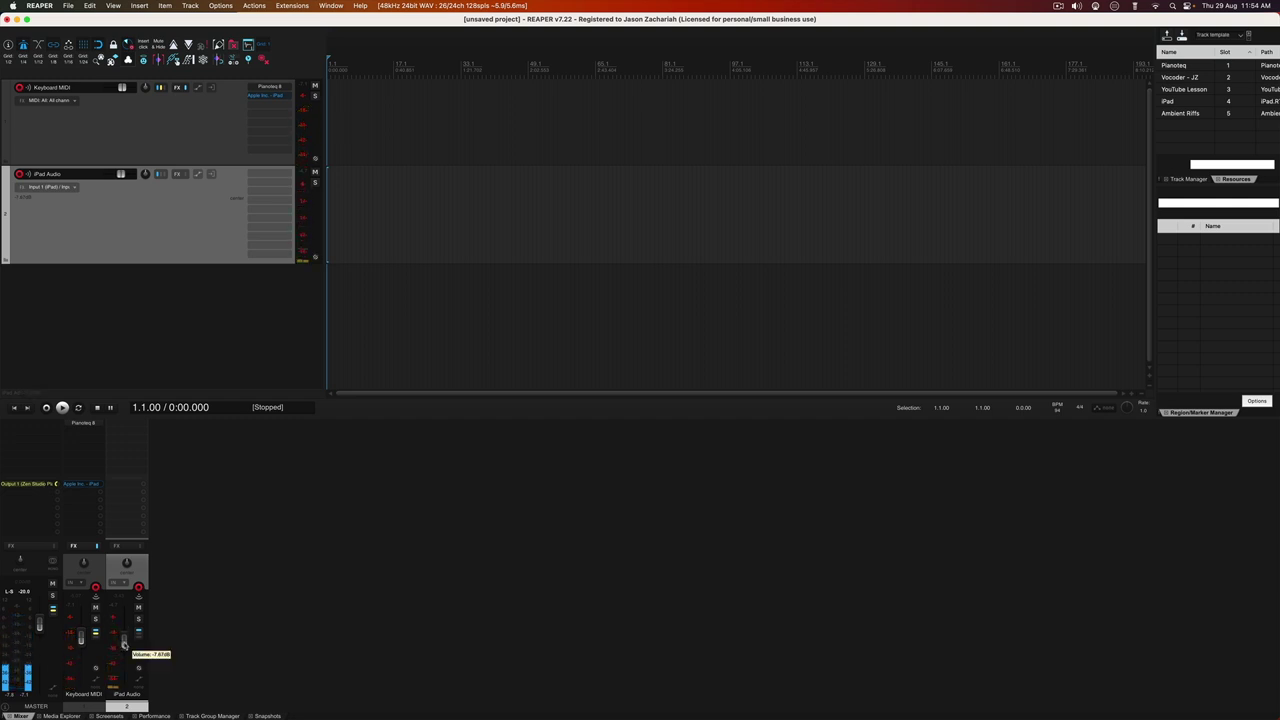
# - Delete both the Keyboard MIDI and iPad Audio tracks from the project
pyautogui.keyDown('shift'); pyautogui.click(151, 232); pyautogui.keyUp('shift')
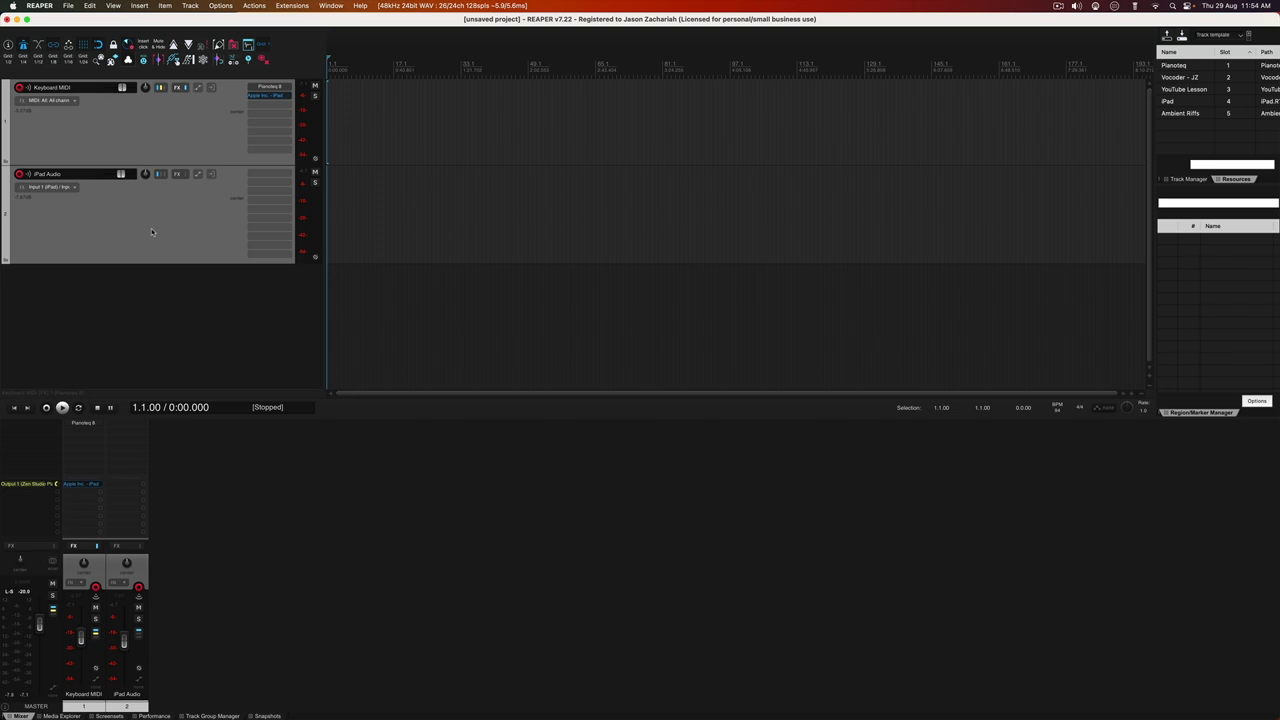
pyautogui.press('Delete')
pyautogui.press('Return')
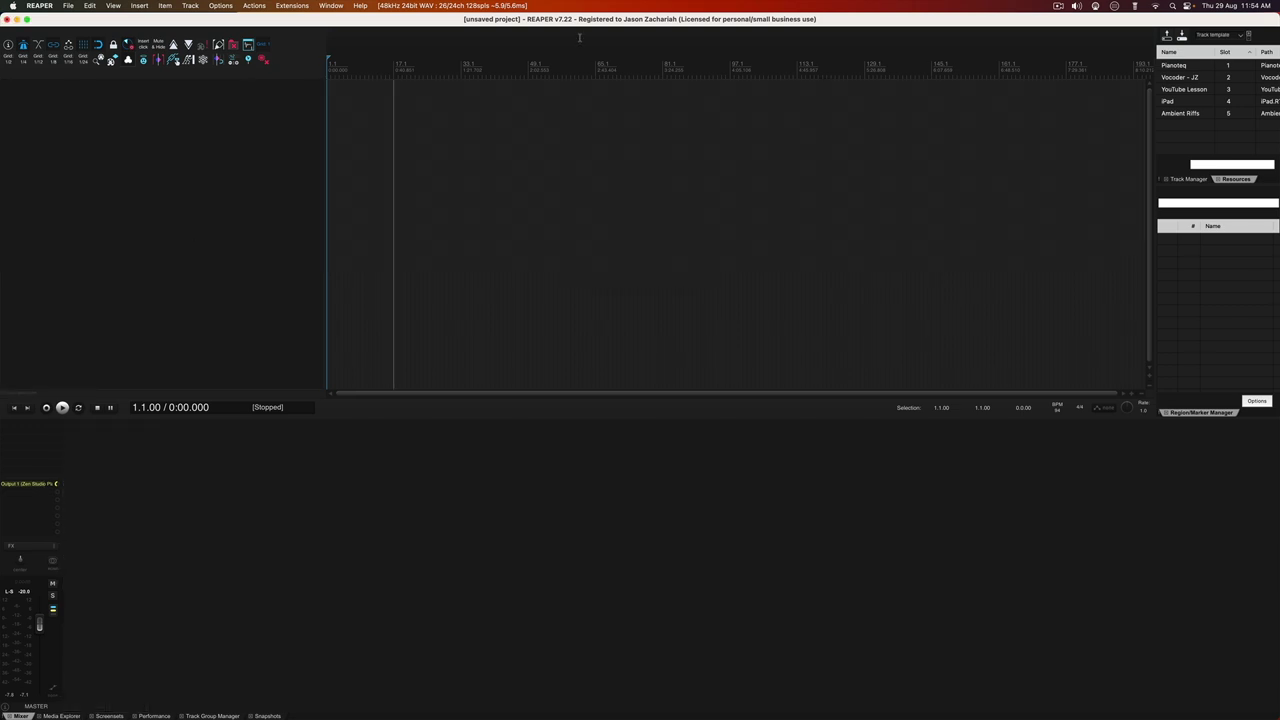